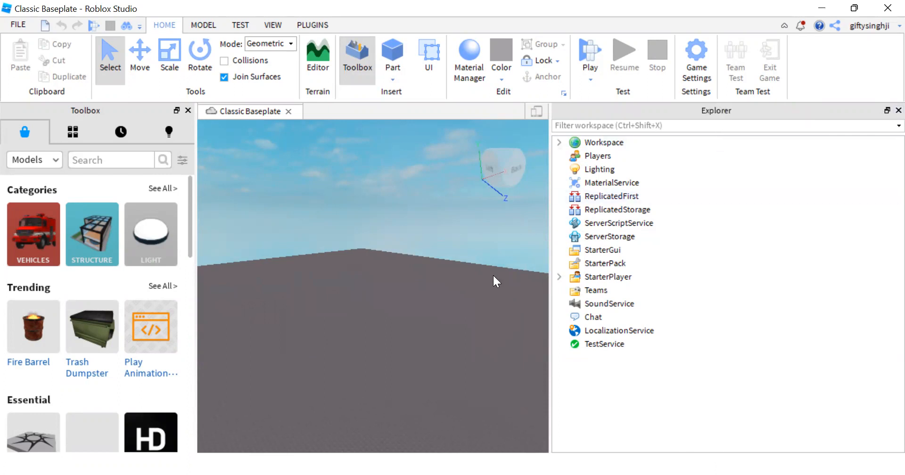
# Step: Insert a sphere part into the workspace above the baseplate
pyautogui.moveTo(369, 328)
pyautogui.mouseDown(button='middle')
pyautogui.moveTo(412, 304)
pyautogui.moveTo(356, 332)
pyautogui.mouseUp(button='middle')
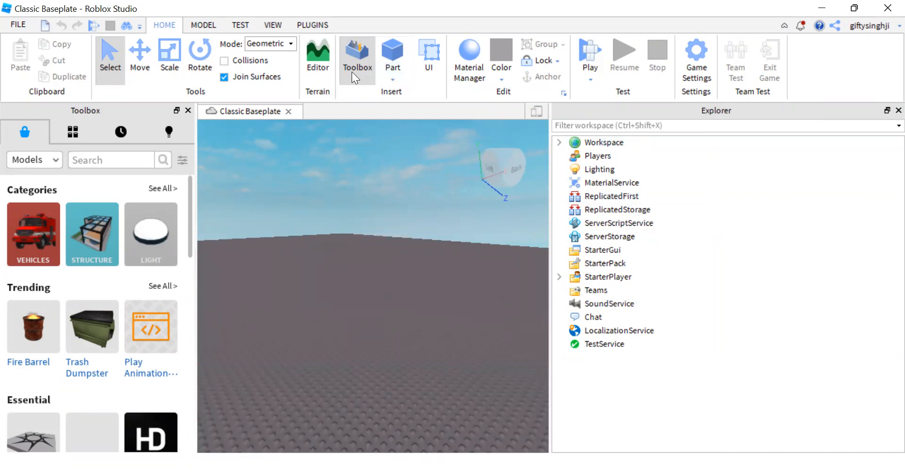
pyautogui.click(394, 78)
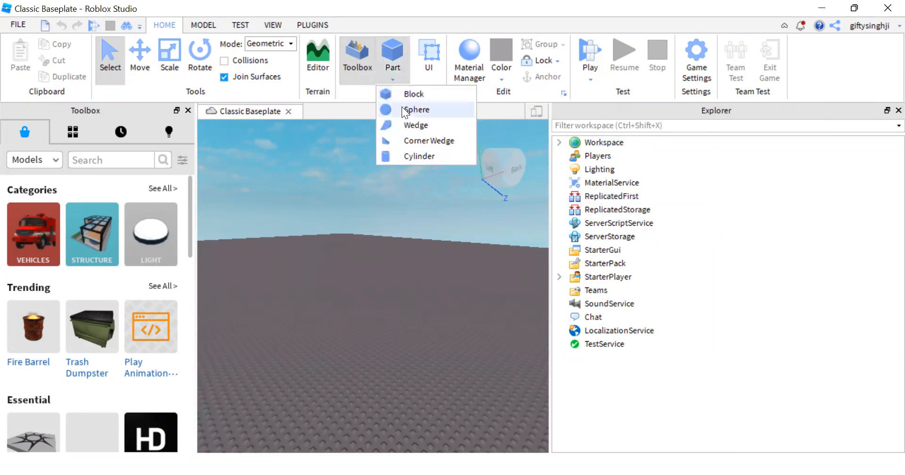
pyautogui.click(409, 109)
# Step: Move the sphere along its axes so it floats a short distance above the baseplate
pyautogui.click(140, 56)
pyautogui.moveTo(410, 287); pyautogui.dragTo(384, 313)
pyautogui.moveTo(349, 259); pyautogui.dragTo(349, 226)
pyautogui.scroll(3, 350, 299)
pyautogui.scroll(-2, 349, 280)
pyautogui.moveTo(349, 280); pyautogui.dragTo(349, 288)
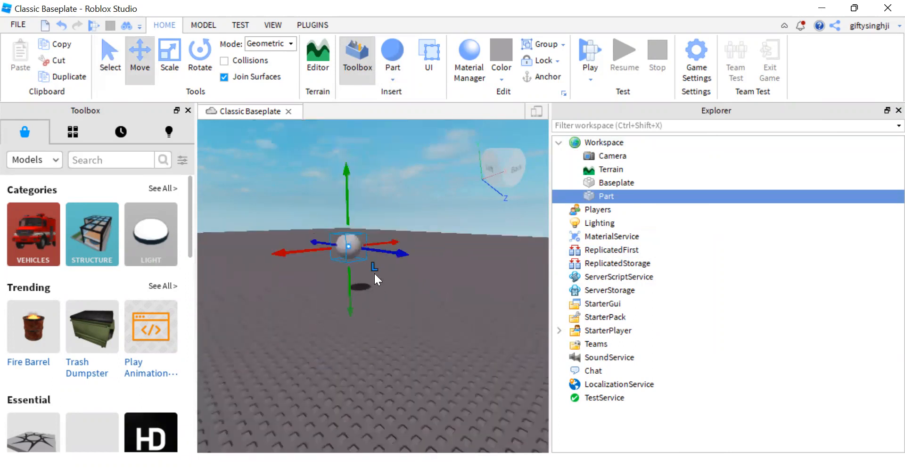
pyautogui.moveTo(388, 254); pyautogui.dragTo(416, 259)
pyautogui.scroll(3, 377, 289)
pyautogui.scroll(-4, 378, 290)
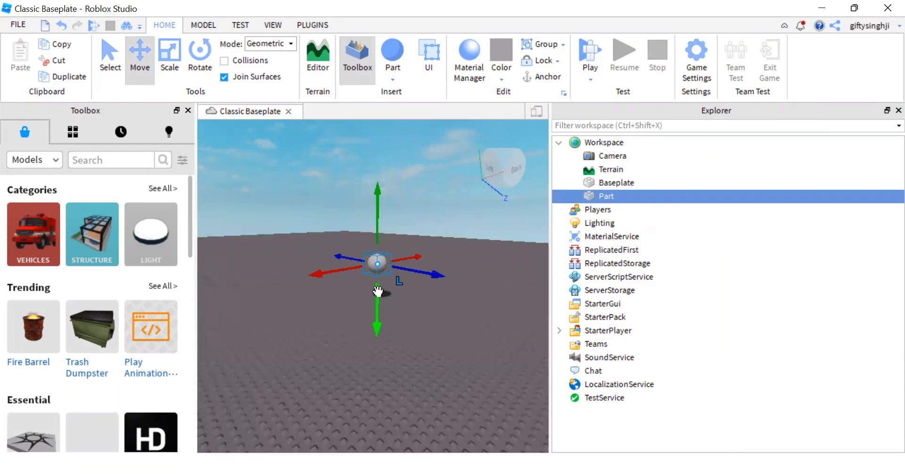
pyautogui.scroll(2, 398, 292)
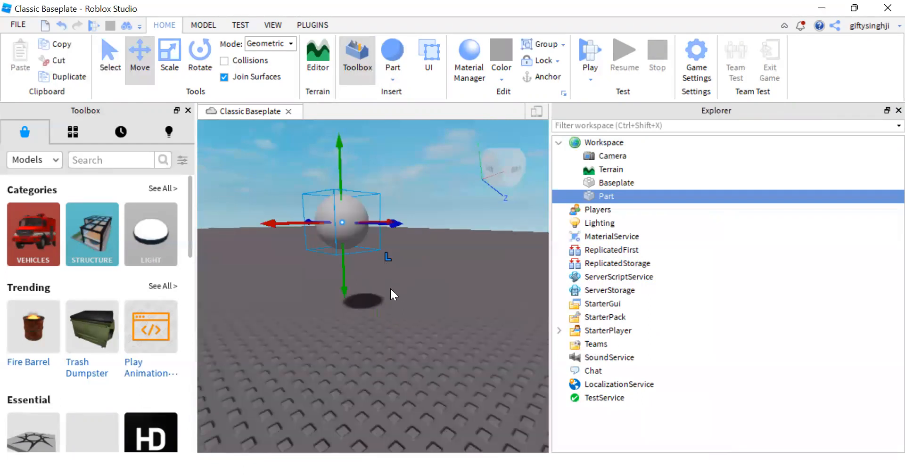
# Step: Add a Fire object inside the sphere part and focus the view on the part
pyautogui.moveTo(556, 195)
pyautogui.click(623, 196)
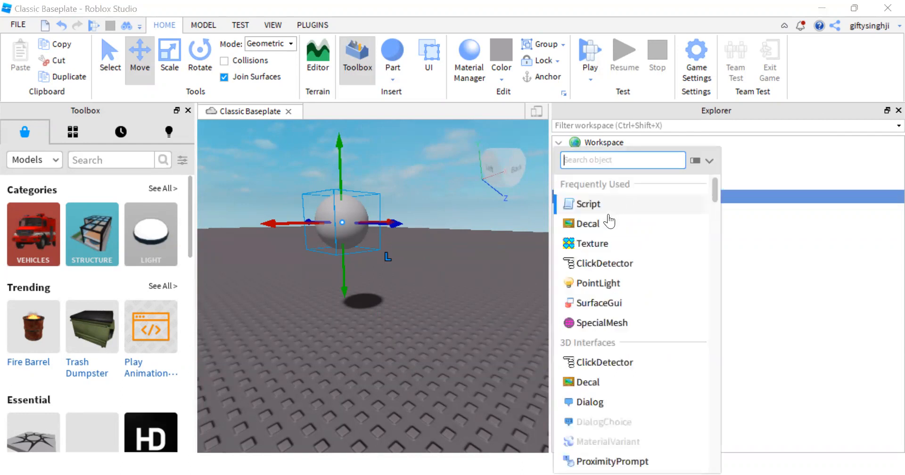
pyautogui.write('fi')
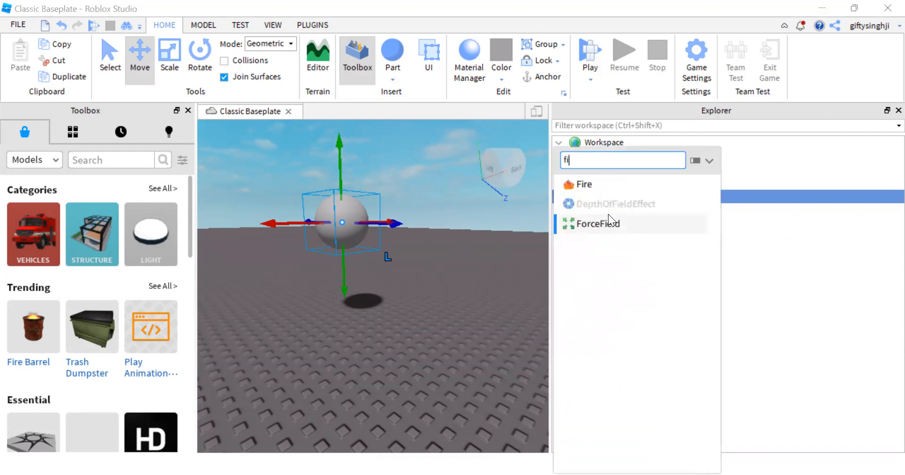
pyautogui.click(585, 184)
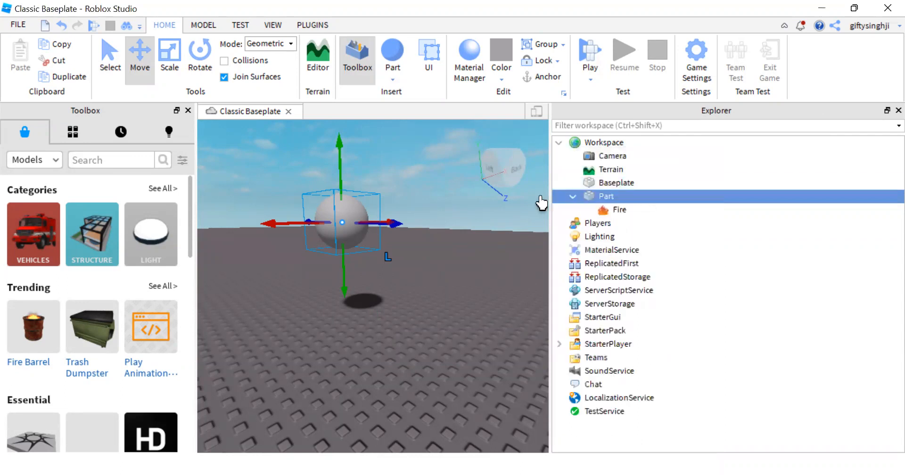
pyautogui.press('f')
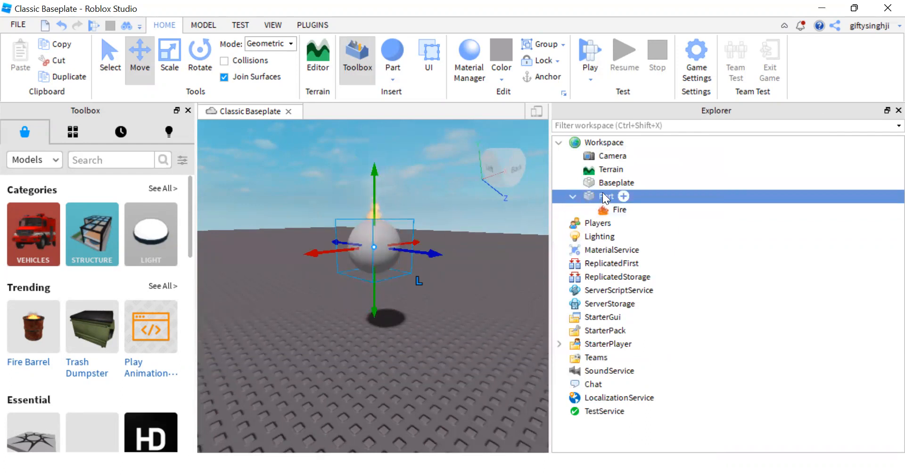
# Step: Rename the sphere part to Fireball
pyautogui.click(396, 264)
pyautogui.click(378, 252)
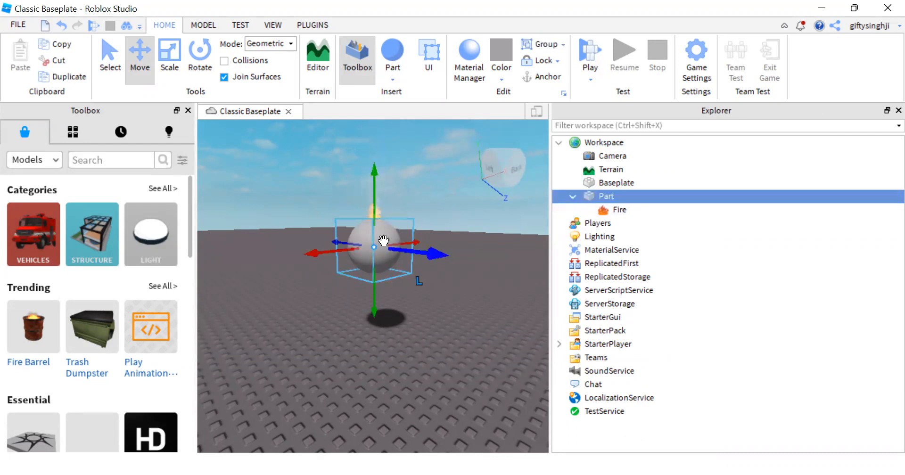
pyautogui.rightClick(599, 194)
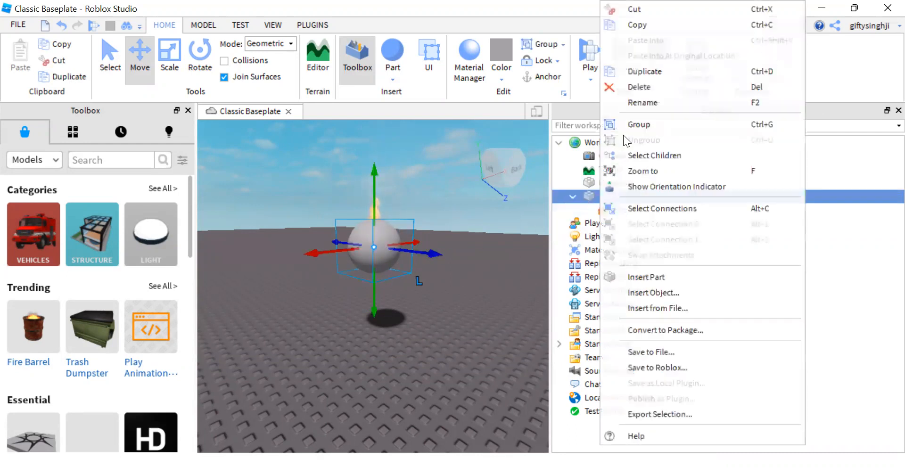
pyautogui.click(652, 104)
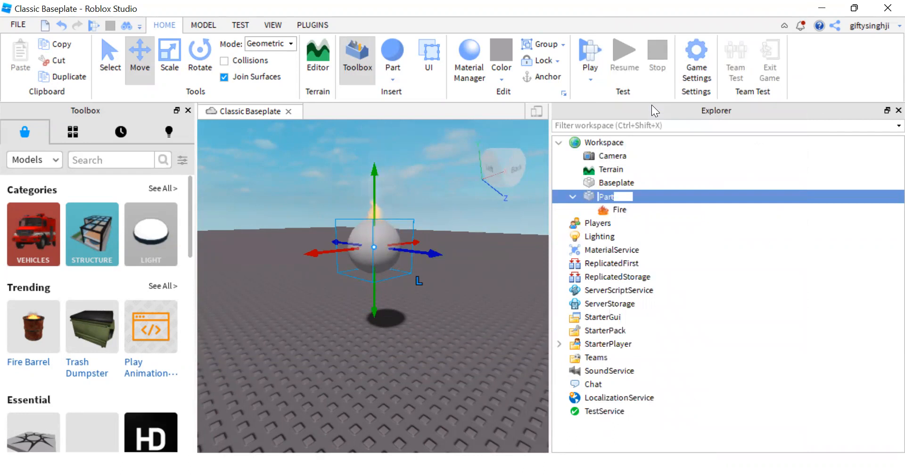
pyautogui.write('Fireball')
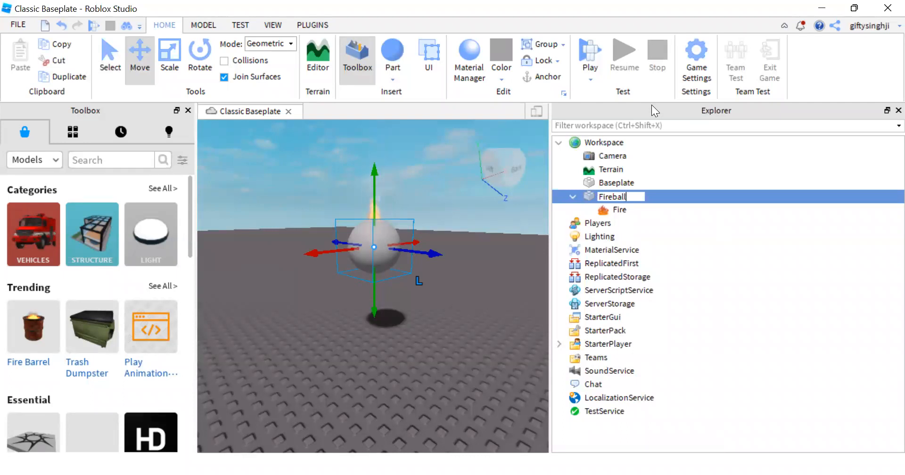
pyautogui.press('Return')
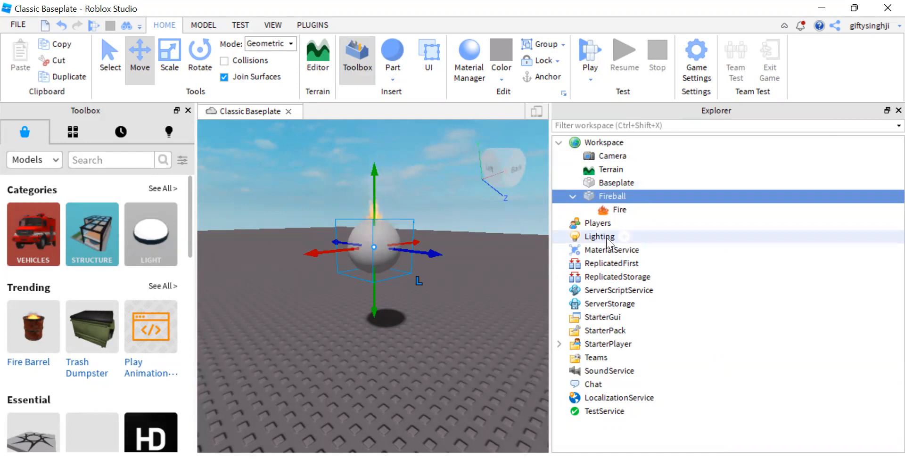
# Step: Display the properties of the Fireball part
pyautogui.moveTo(602, 198)
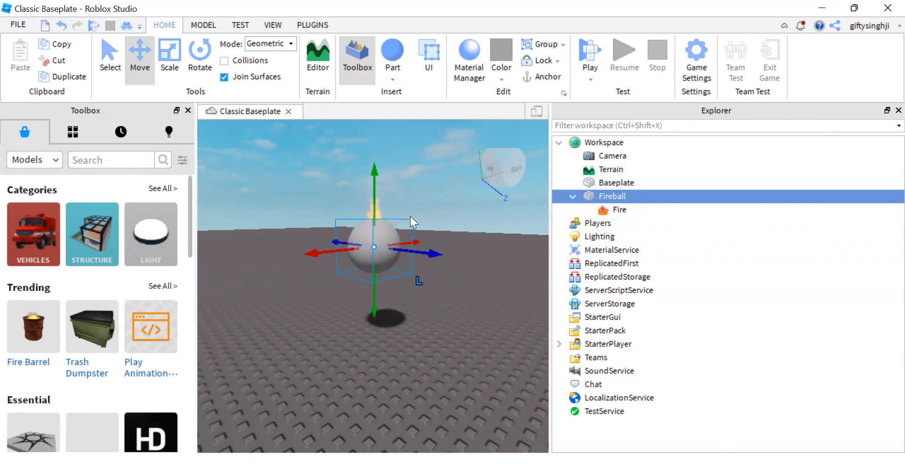
pyautogui.click(204, 26)
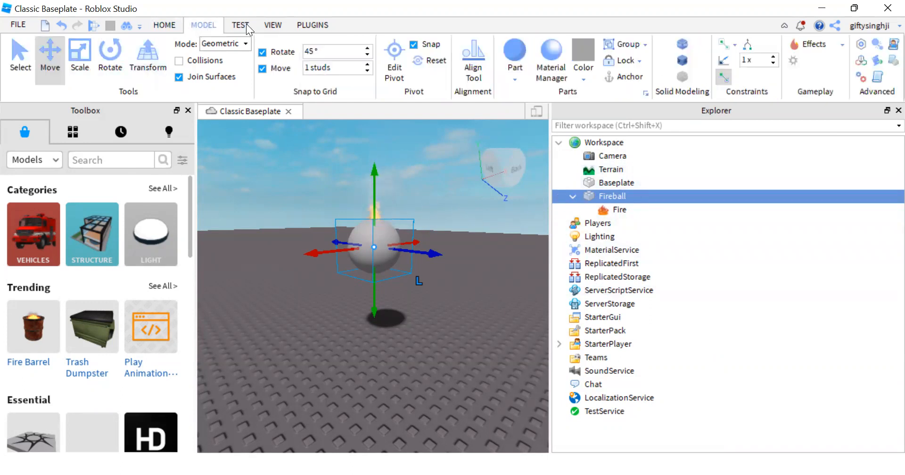
pyautogui.click(273, 25)
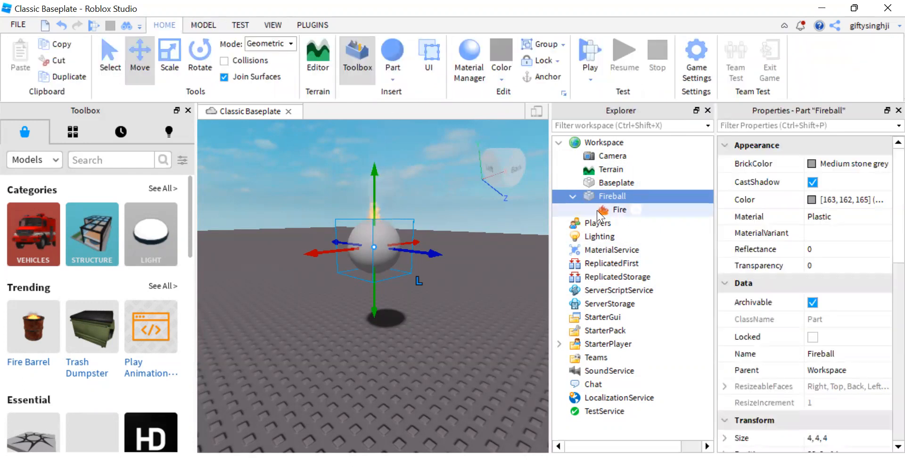
# Step: Try several colours for the Fire object inside Fireball and settle on the orange 220, 98, 10
pyautogui.click(612, 210)
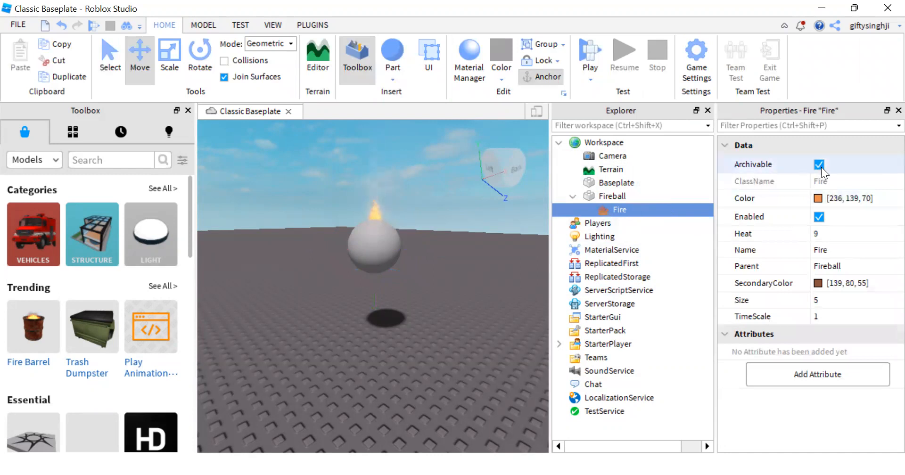
pyautogui.click(817, 199)
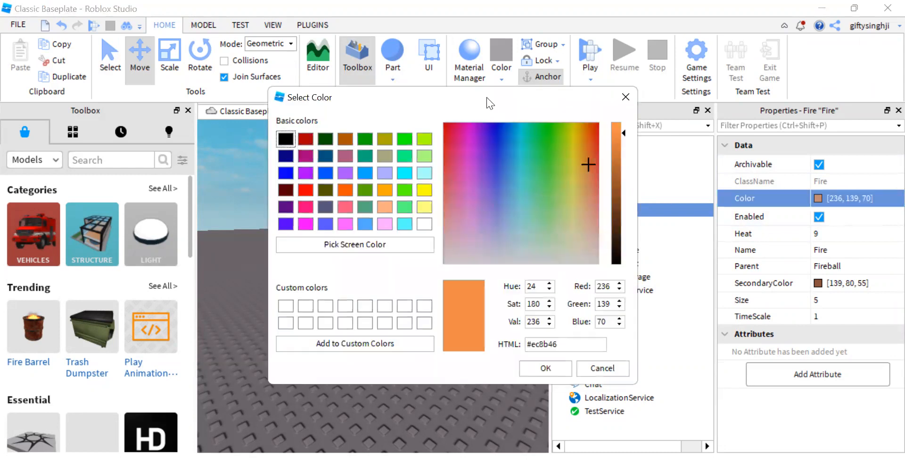
pyautogui.moveTo(486, 97); pyautogui.dragTo(797, 104)
pyautogui.click(656, 163)
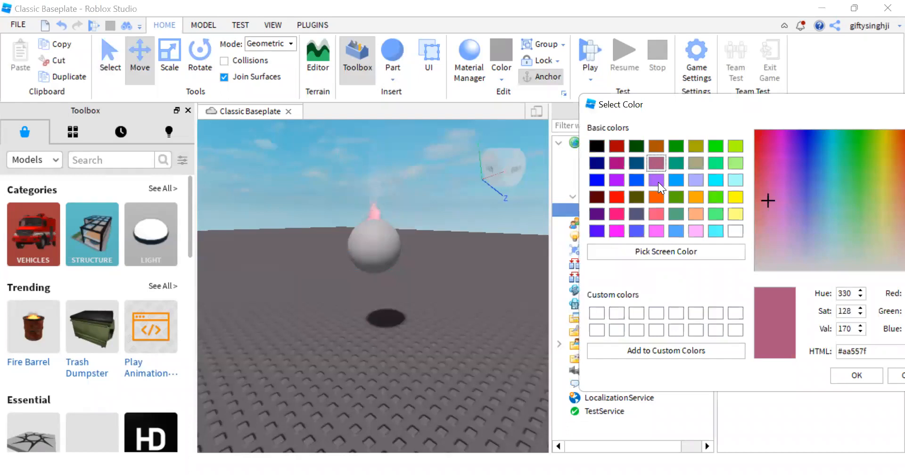
pyautogui.click(657, 181)
pyautogui.click(676, 231)
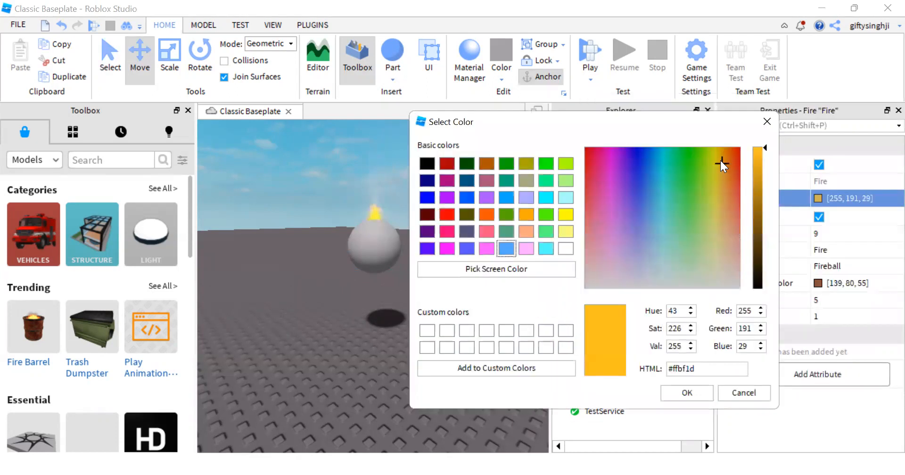
pyautogui.click(757, 159)
pyautogui.moveTo(759, 159); pyautogui.dragTo(728, 151)
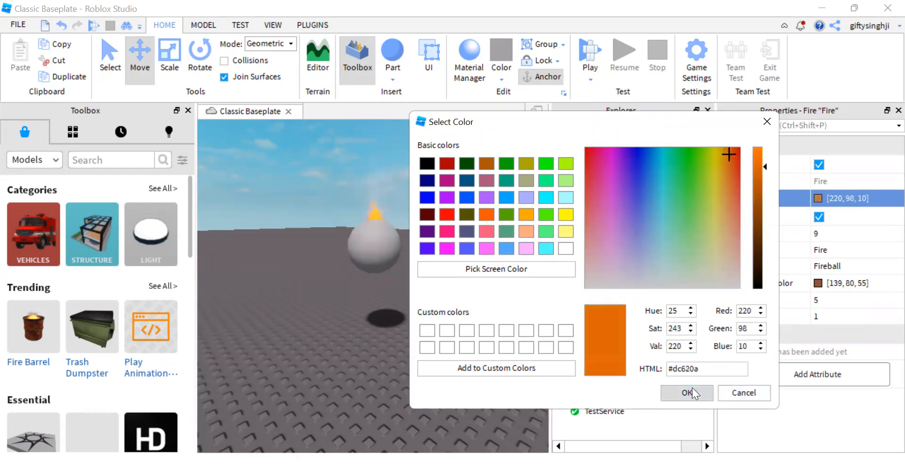
pyautogui.click(690, 392)
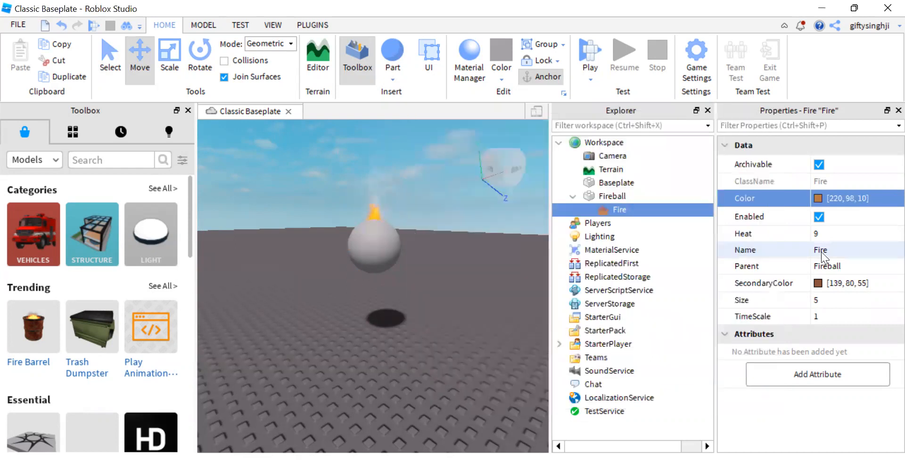
# Step: Try a size of 30 for the Fire object and settle on a size of 15
pyautogui.click(829, 298)
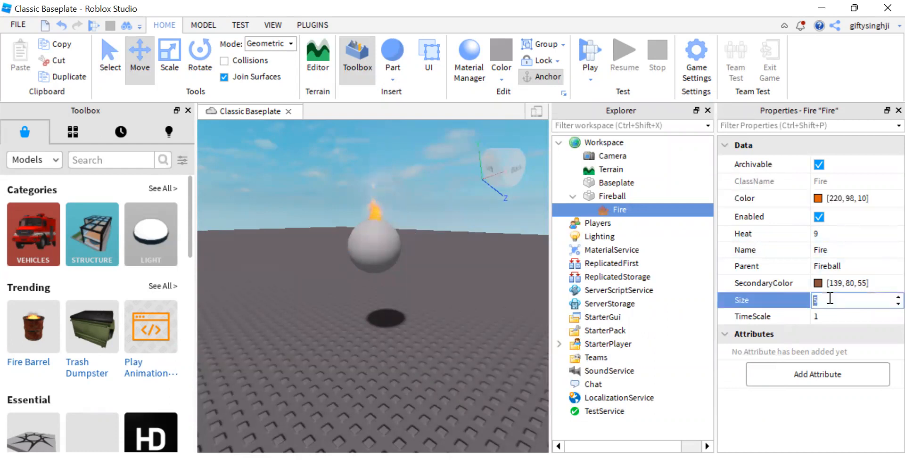
pyautogui.write('40')
pyautogui.press('Return')
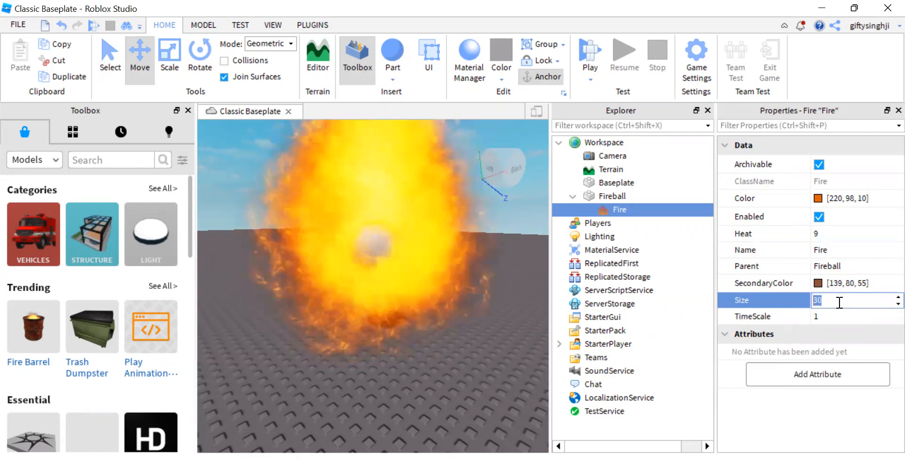
pyautogui.write('15')
pyautogui.press('Return')
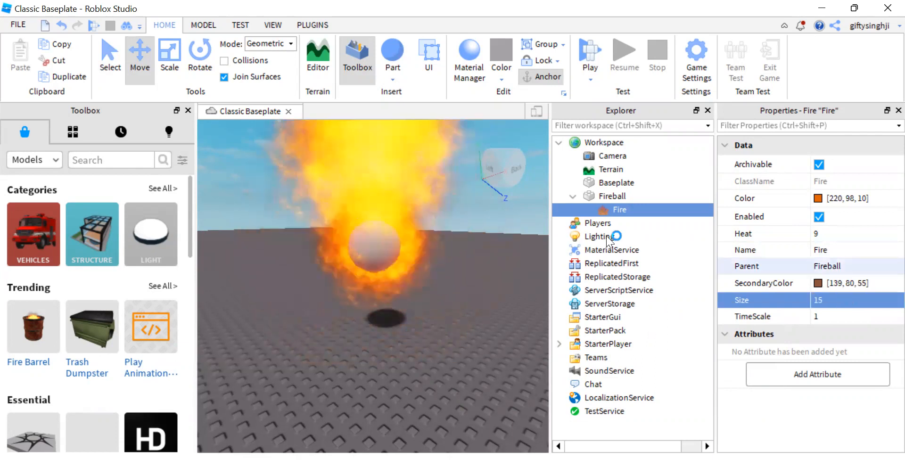
# Step: Lower the Fireball part closer to the baseplate and select its Fire object to check the properties
pyautogui.click(377, 244)
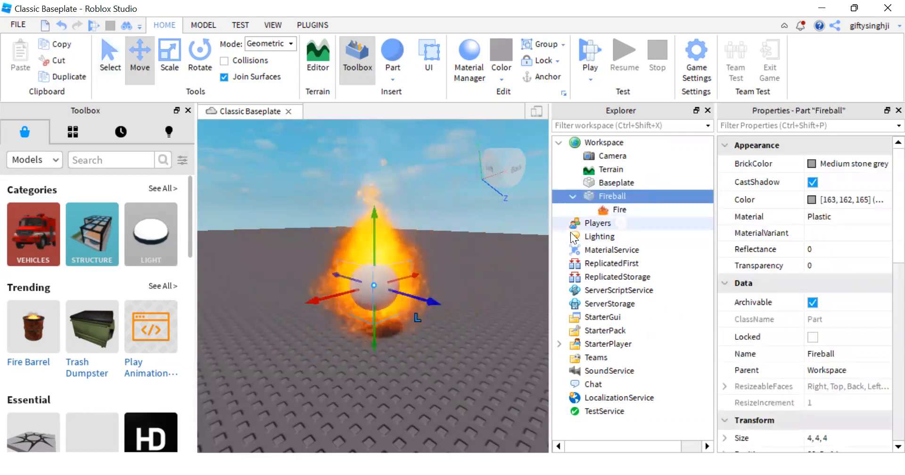
pyautogui.click(644, 212)
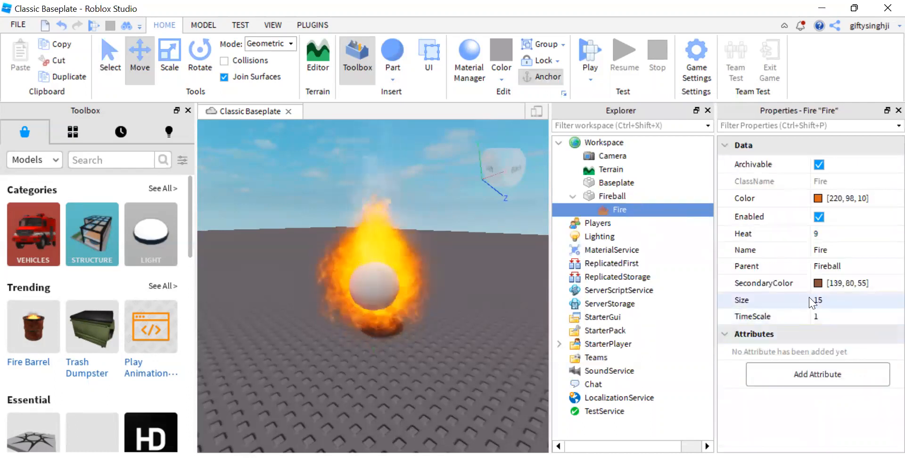
# Step: Set the Fireball part's BrickColor to Really red and deselect the part
pyautogui.click(598, 196)
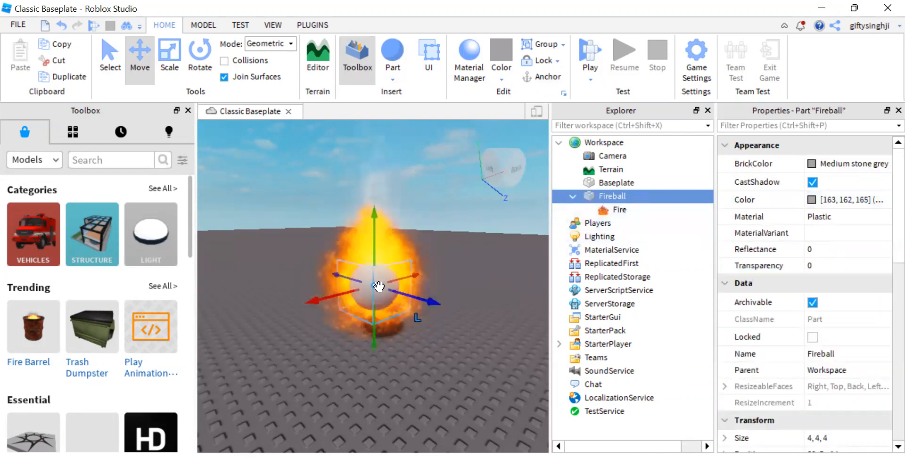
pyautogui.scroll(5, 379, 287)
pyautogui.scroll(-5, 374, 299)
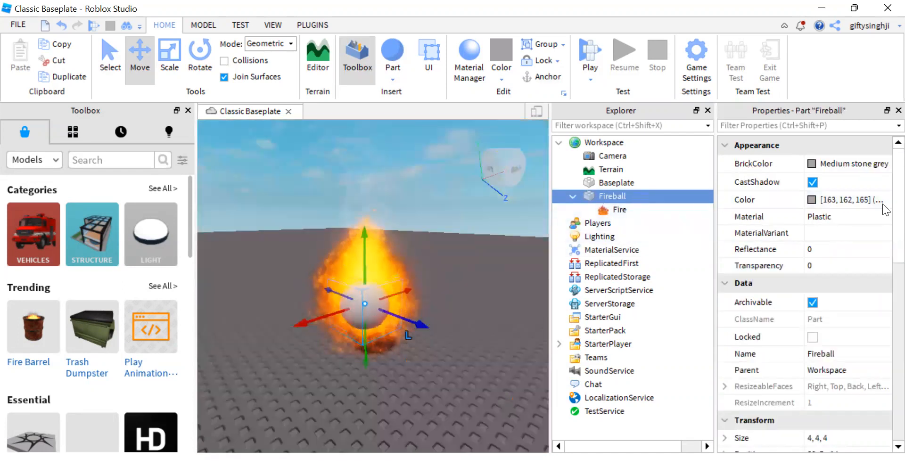
pyautogui.click(820, 164)
pyautogui.click(856, 286)
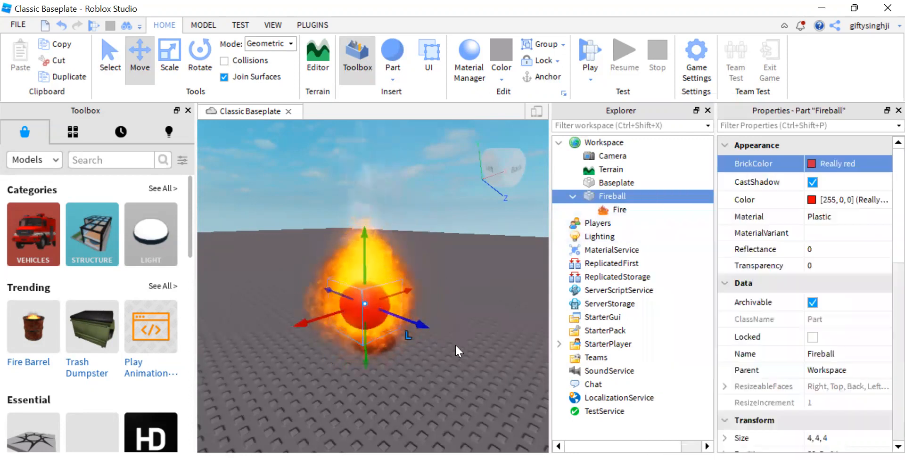
pyautogui.click(440, 346)
# Step: Move the Fireball part to a new spot farther back, just above the baseplate
pyautogui.scroll(5, 397, 344)
pyautogui.scroll(-5, 392, 330)
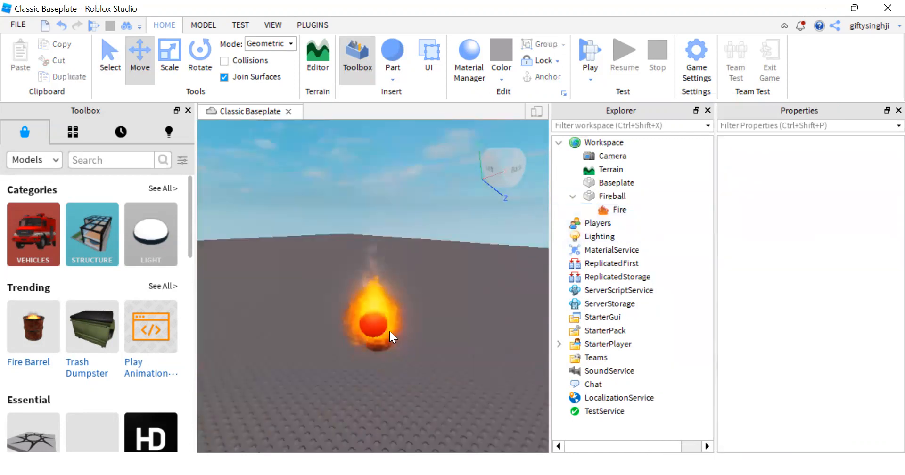
pyautogui.click(391, 330)
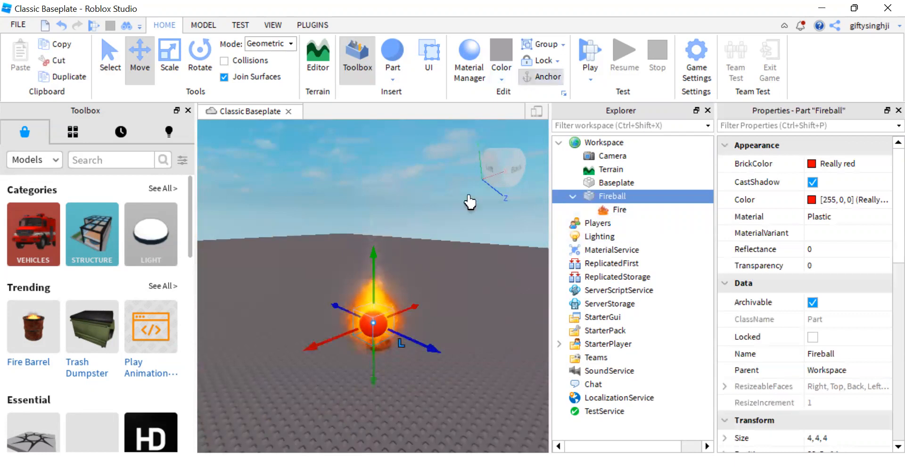
pyautogui.moveTo(391, 316); pyautogui.dragTo(358, 274)
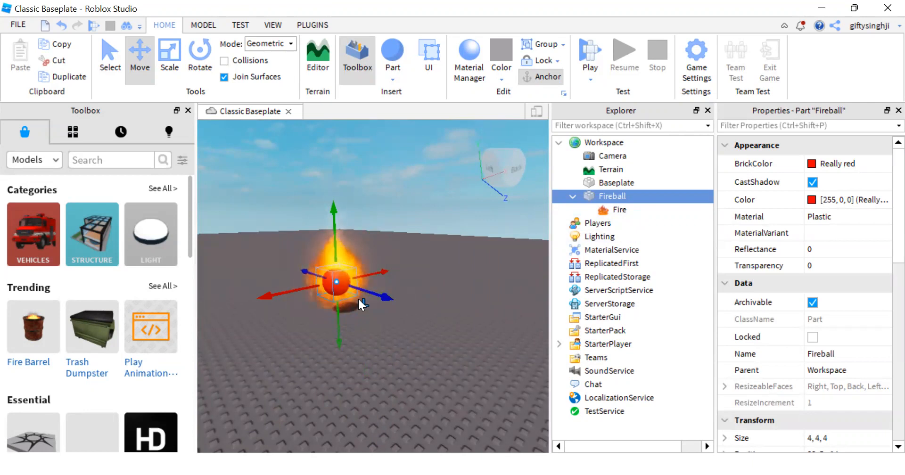
# Step: Add a Script to the Fireball part and replace its default code with blank lines
pyautogui.moveTo(633, 195)
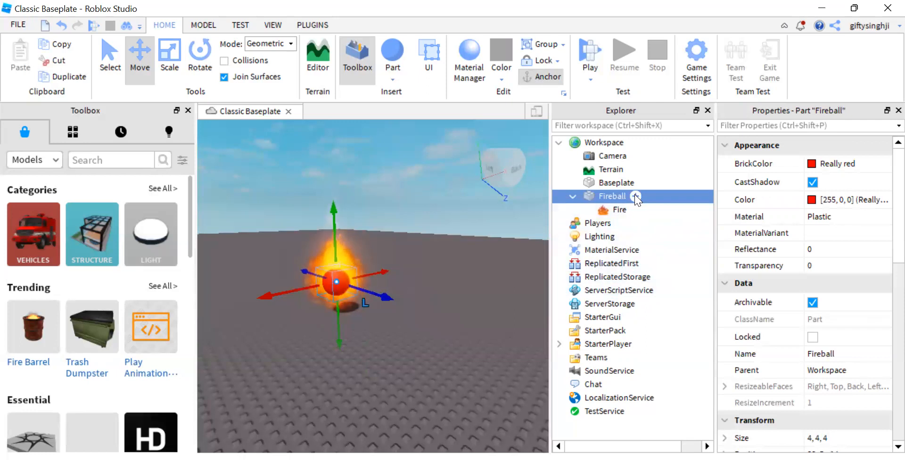
pyautogui.click(635, 196)
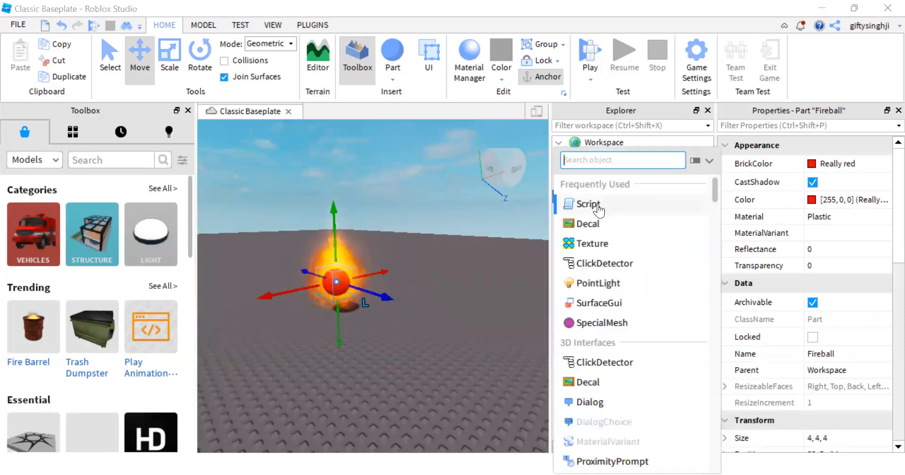
pyautogui.click(597, 205)
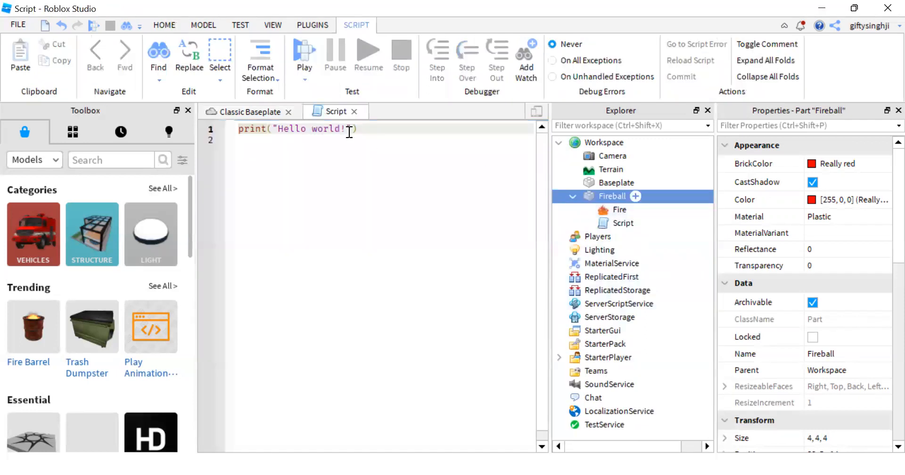
pyautogui.click(372, 159)
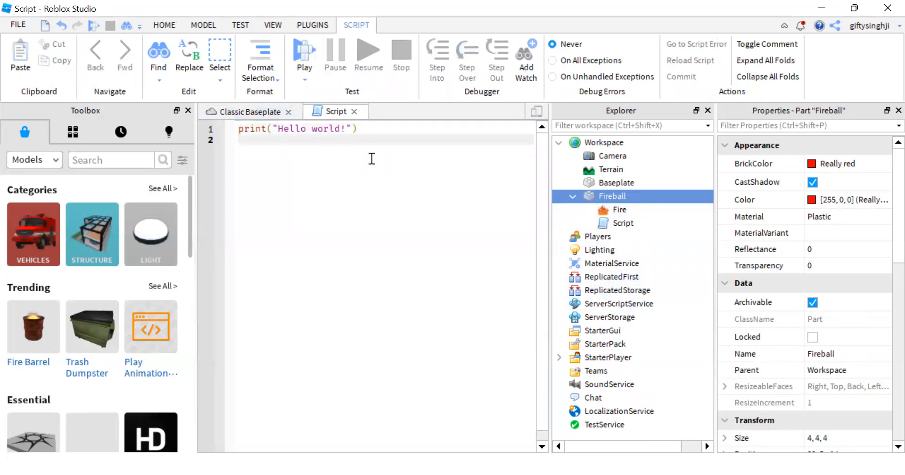
pyautogui.hotkey('ctrl', 'a')
pyautogui.press('BackSpace')
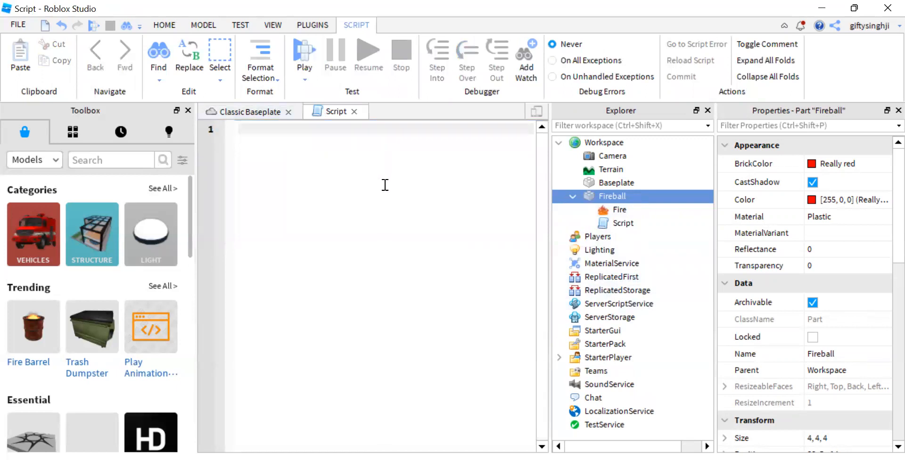
pyautogui.press('Return')
pyautogui.press('Return')
pyautogui.press('Return')
pyautogui.press('Return')
pyautogui.press('Return')
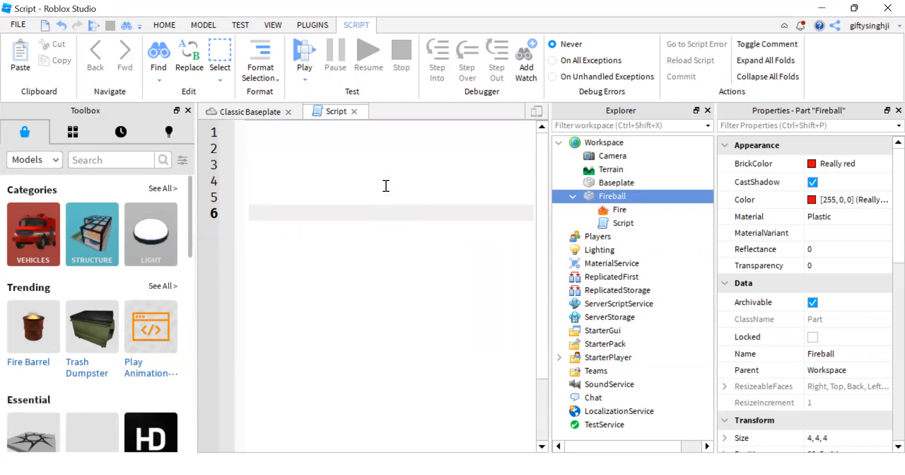
# Step: Write script.Parent on line 8 of the script to reference the Fireball part
pyautogui.click(596, 223)
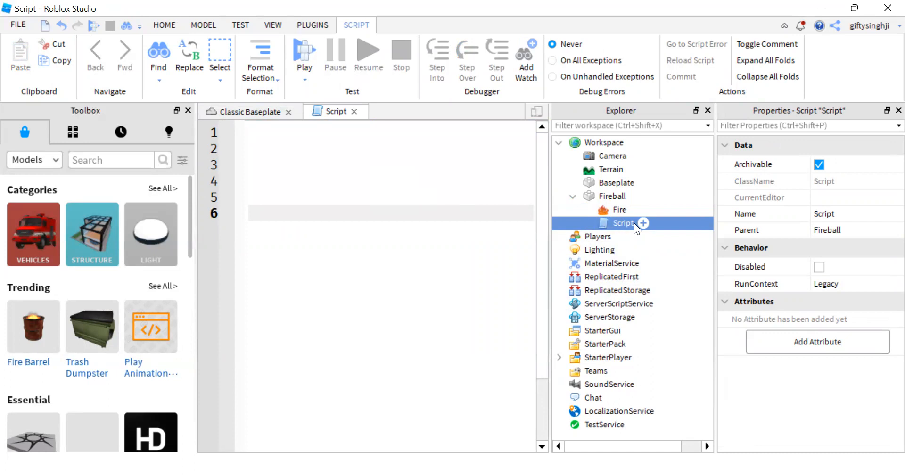
pyautogui.click(596, 196)
pyautogui.click(317, 225)
pyautogui.press('Return')
pyautogui.press('Return')
pyautogui.write('s')
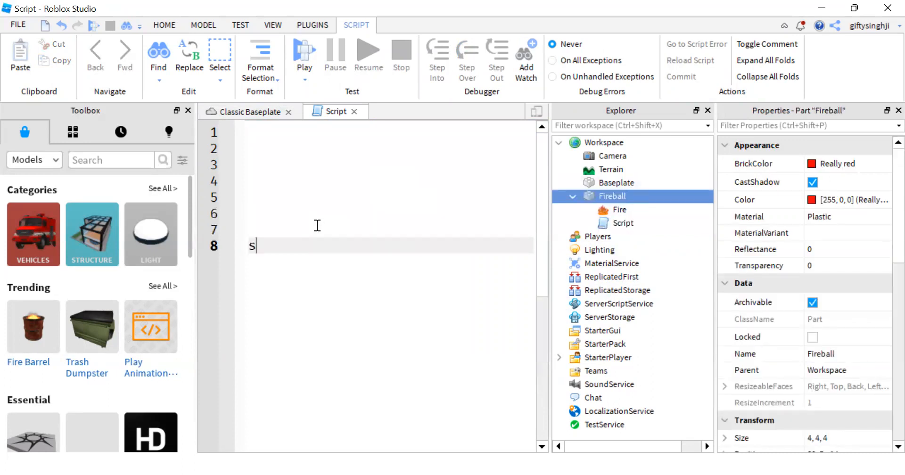
pyautogui.write('cript.')
pyautogui.press('Tab')
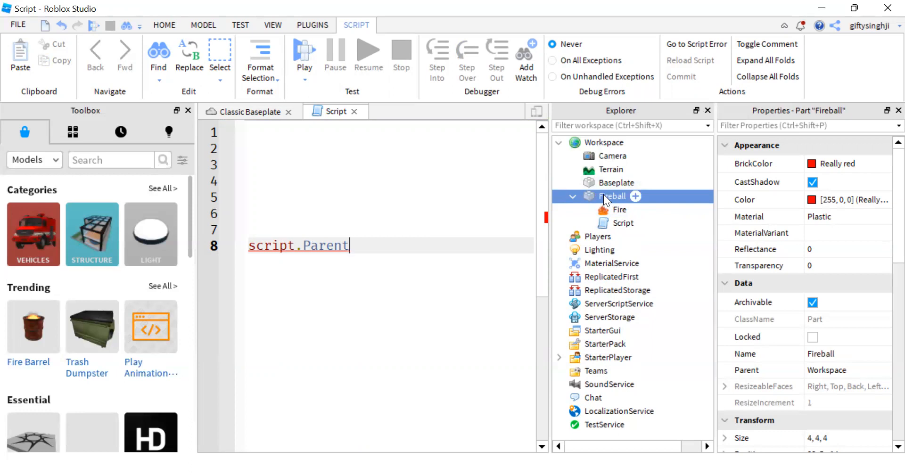
# Step: Check the Script and its parent Fireball, and append .Touched to script.Parent
pyautogui.click(623, 226)
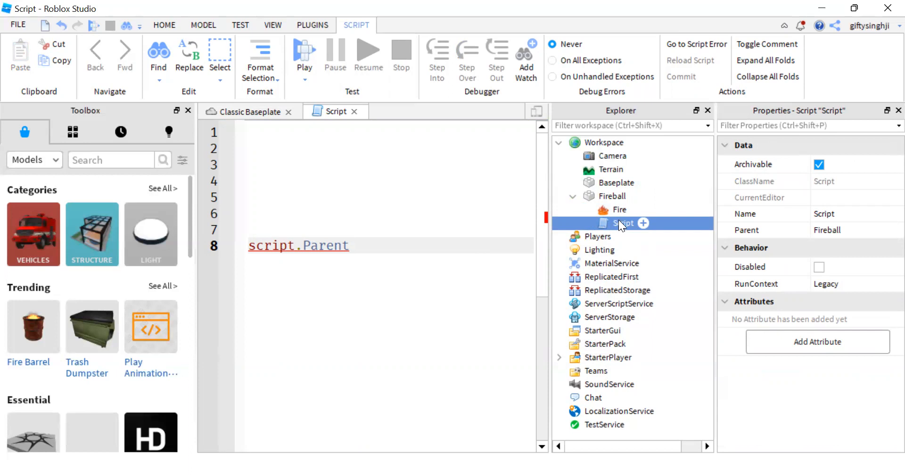
pyautogui.click(604, 196)
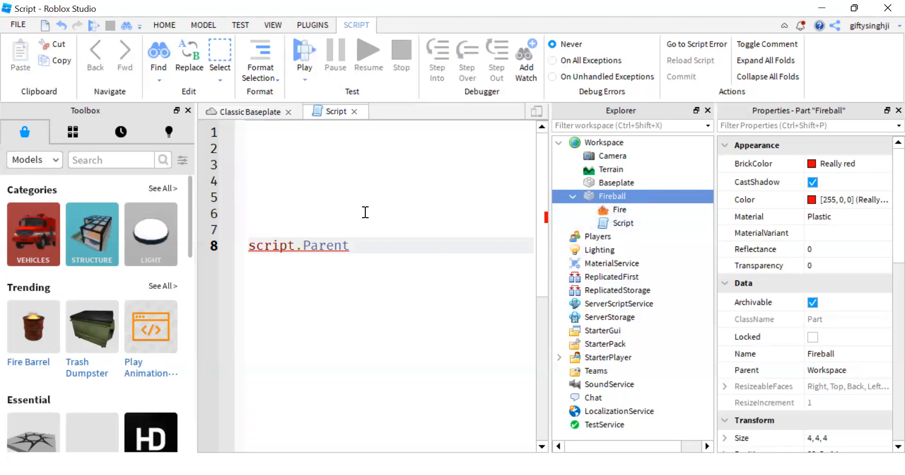
pyautogui.click(373, 240)
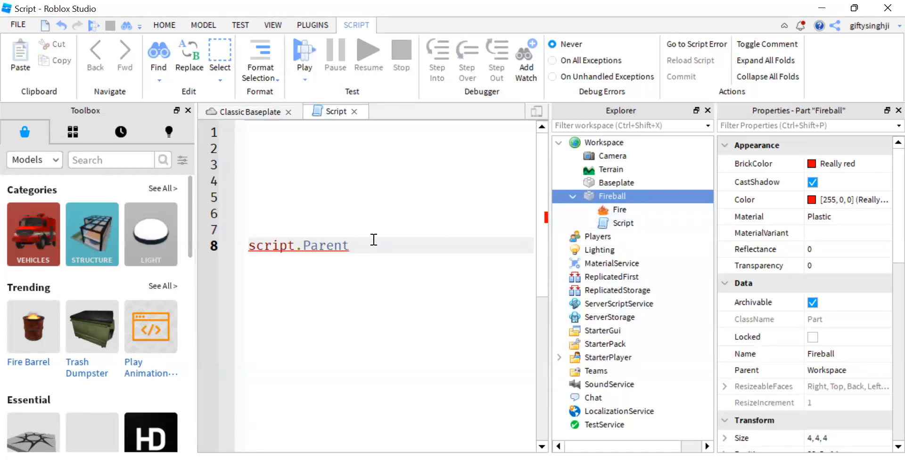
pyautogui.write('.t')
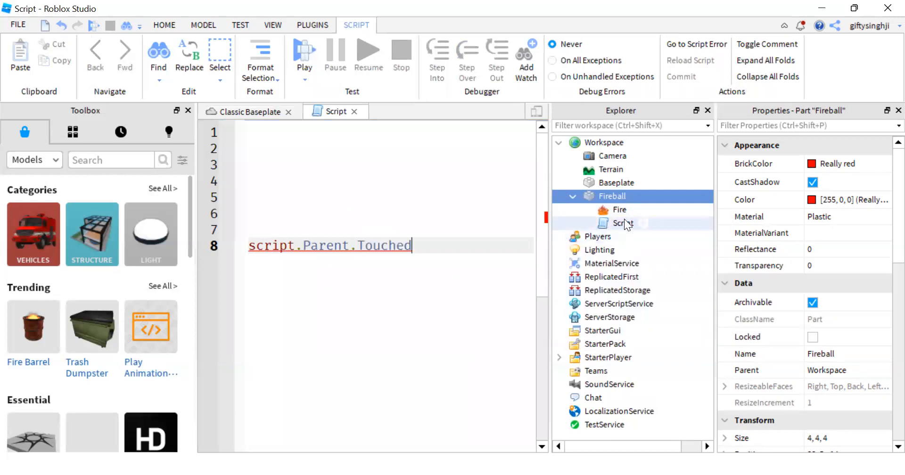
# Step: Connect the Fireball's Touched event to a function named pupu by appending :Connect(pupu)
pyautogui.click(627, 223)
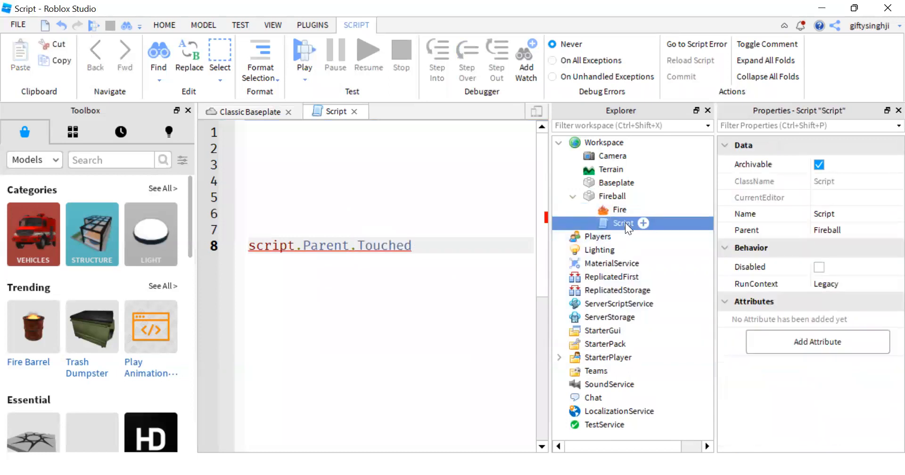
pyautogui.click(612, 187)
pyautogui.click(609, 197)
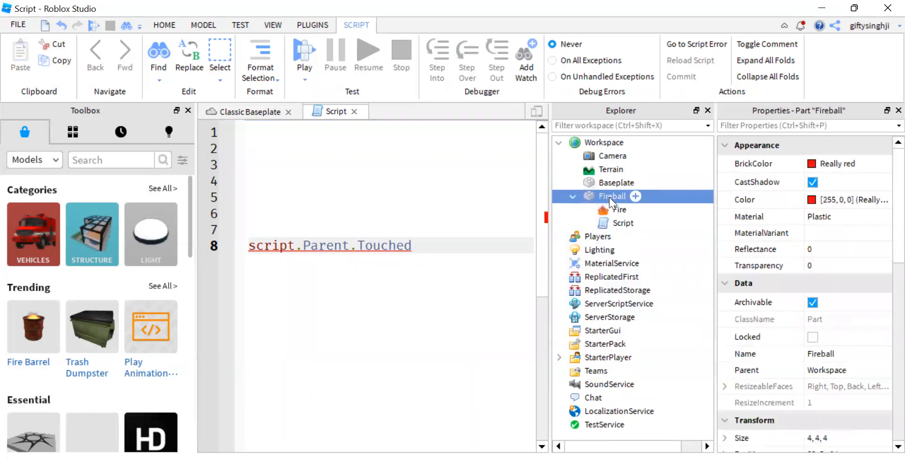
pyautogui.click(416, 250)
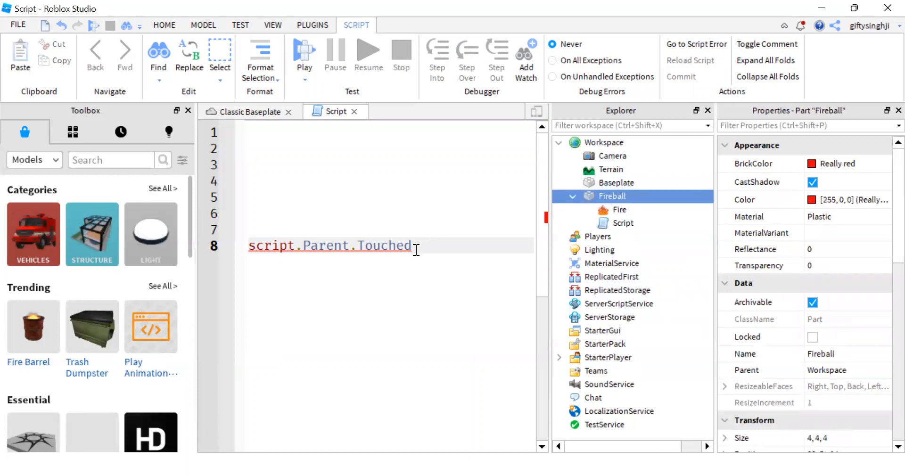
pyautogui.write(':Connect()')
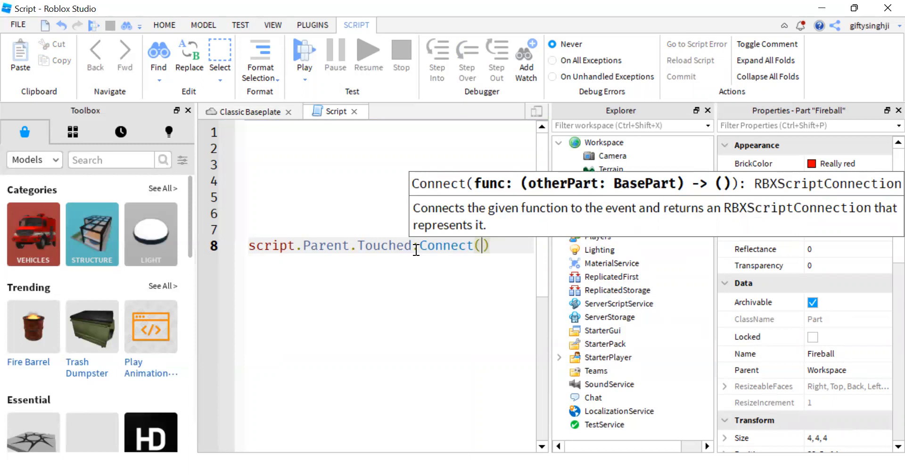
pyautogui.write('pupu')
# Step: Declare local function pupu with the parameter who on line 2, leaving empty lines in its body
pyautogui.click(288, 150)
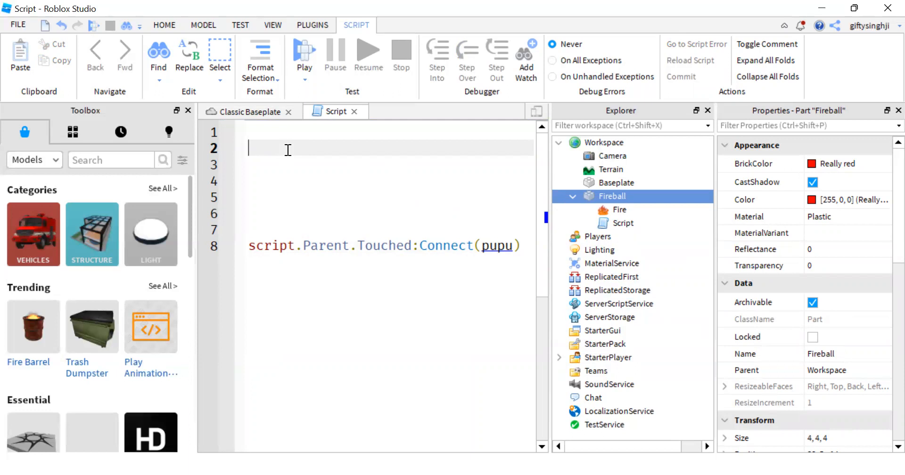
pyautogui.write('lo')
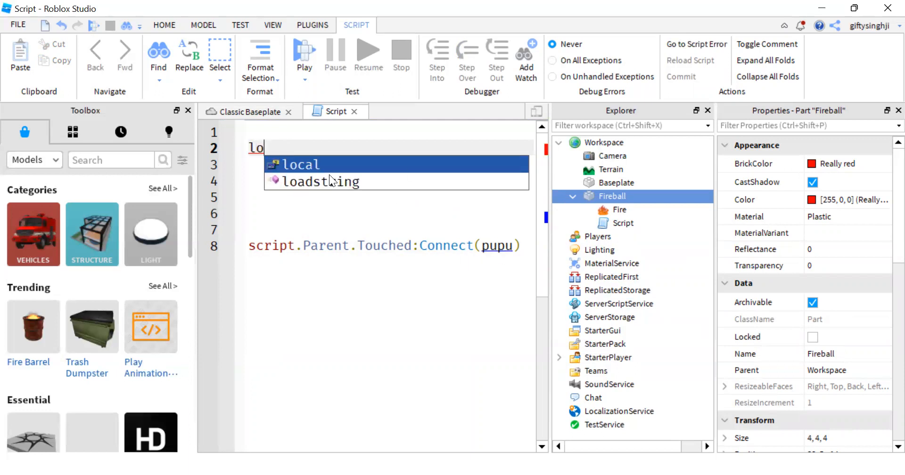
pyautogui.press('Tab')
pyautogui.write('f')
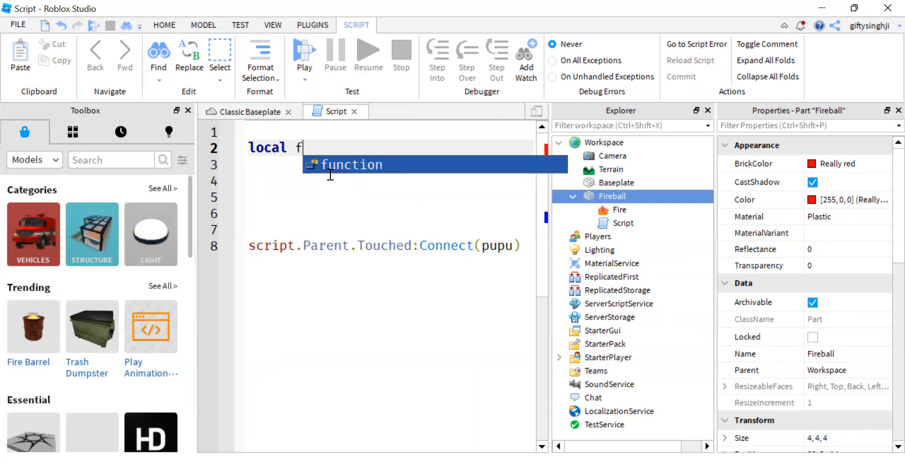
pyautogui.press('Tab')
pyautogui.write('pupu(')
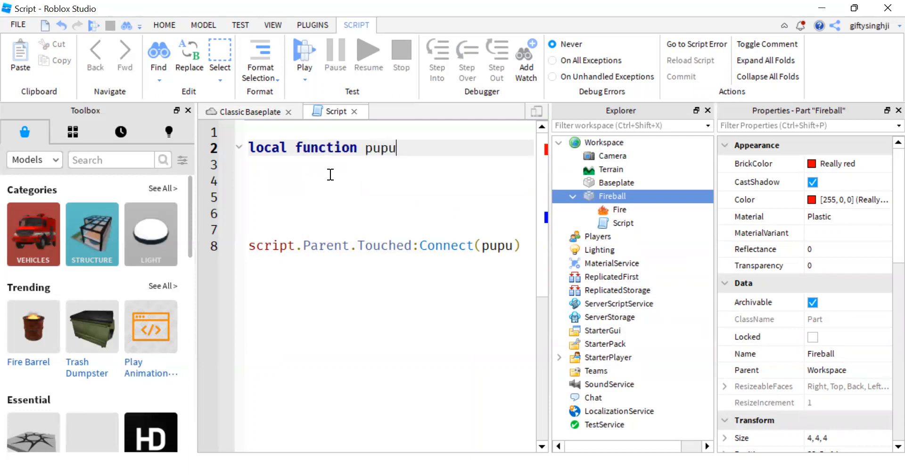
pyautogui.press('Return')
pyautogui.press('Return')
pyautogui.press('Return')
pyautogui.press('Return')
pyautogui.press('Return')
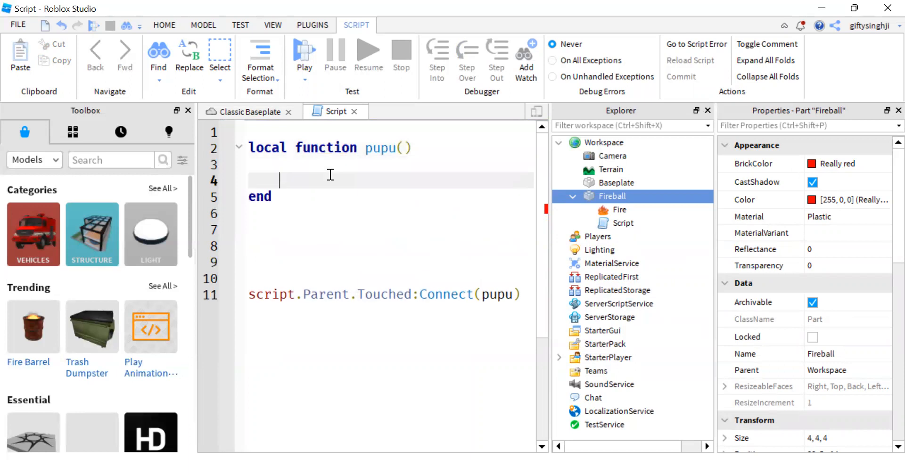
pyautogui.click(404, 148)
pyautogui.write('who')
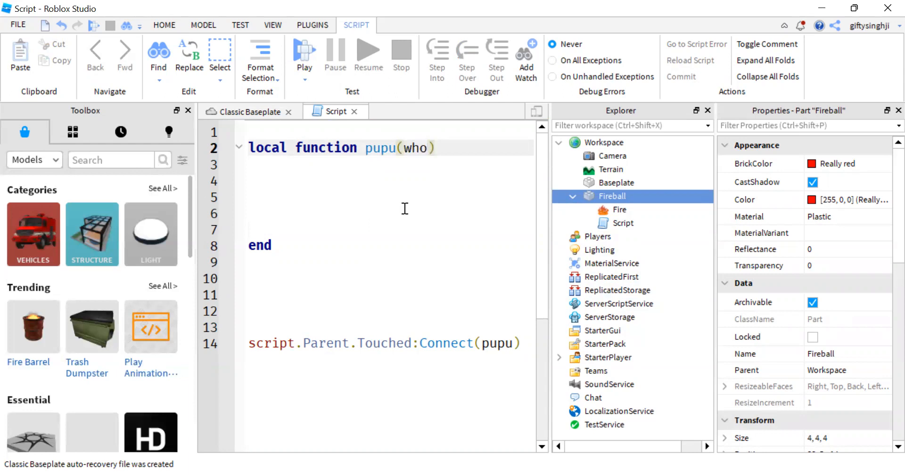
# Step: Begin a local variable human inside pupu with the value who.Parent:F on line 4
pyautogui.press('Down')
pyautogui.press('Down')
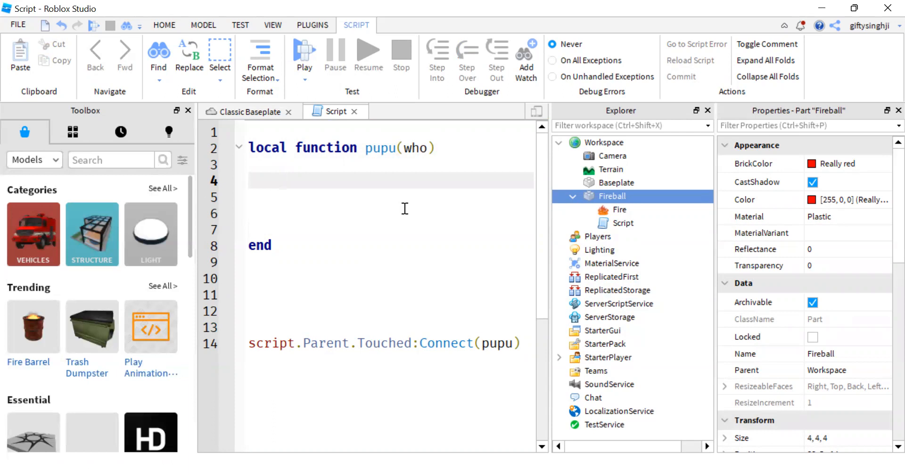
pyautogui.press('Return')
pyautogui.press('Up')
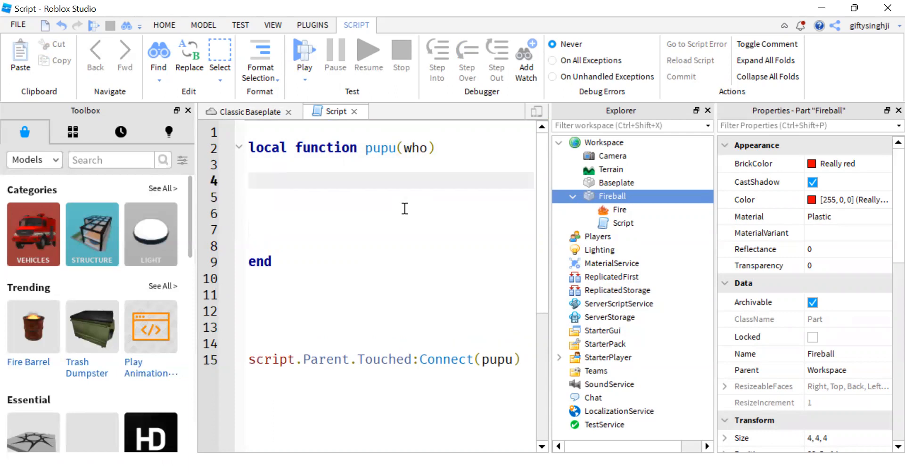
pyautogui.write('local hua')
pyautogui.press('BackSpace')
pyautogui.write('man = ')
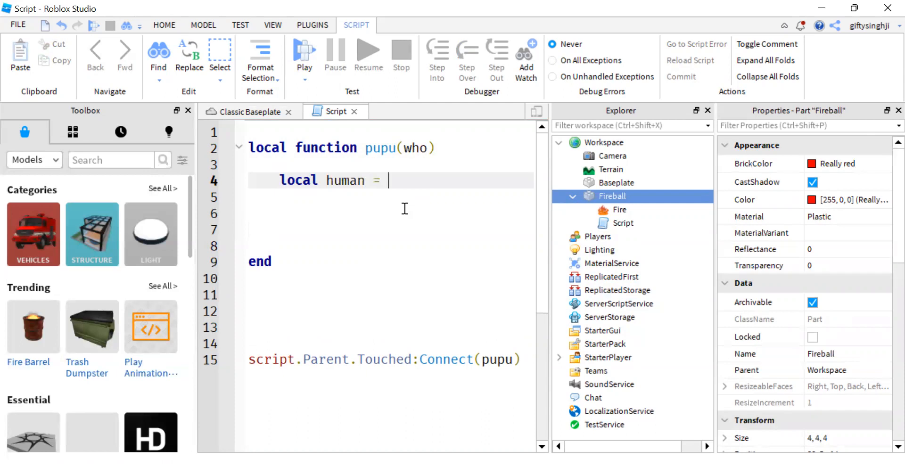
pyautogui.write('who.Parent:F')
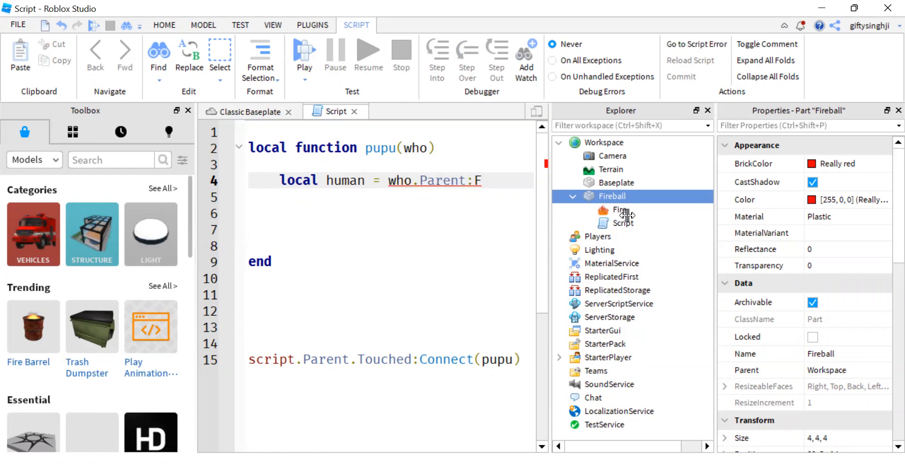
# Step: Close the Properties window to widen the script editor, and complete the human assignment as who.Parent:FindFirstChild("Humanoid")
pyautogui.click(886, 111)
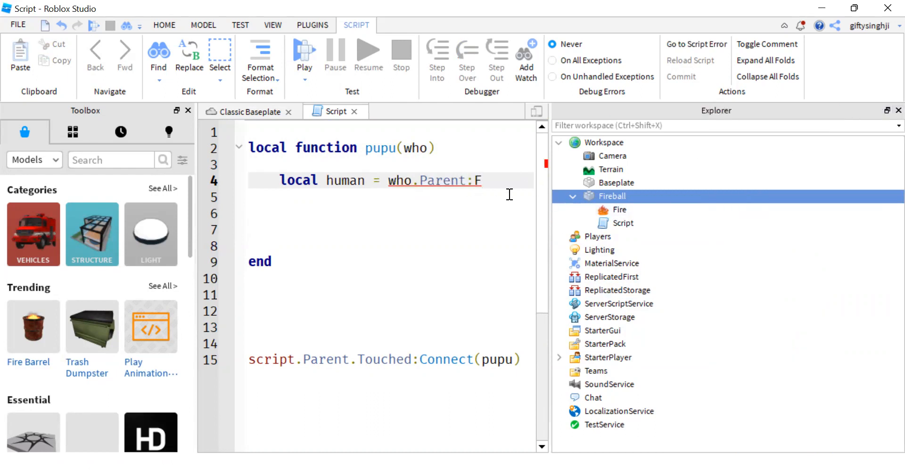
pyautogui.moveTo(547, 208); pyautogui.dragTo(707, 211)
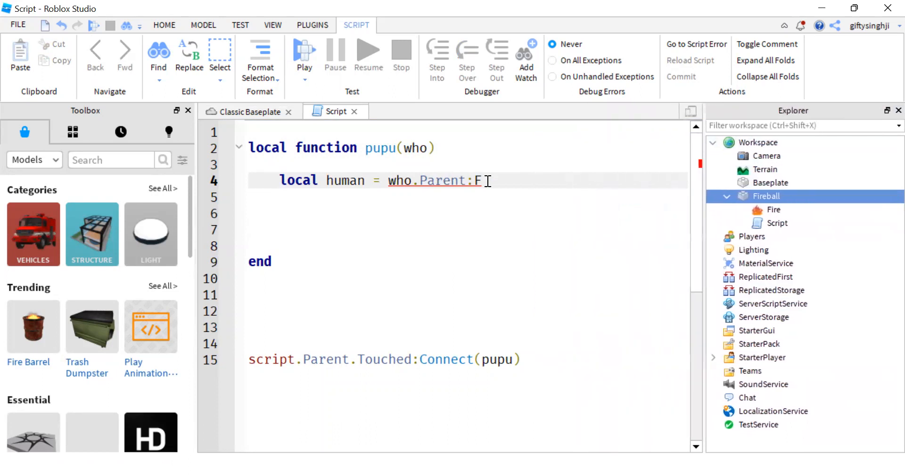
pyautogui.write('indFirstChild')
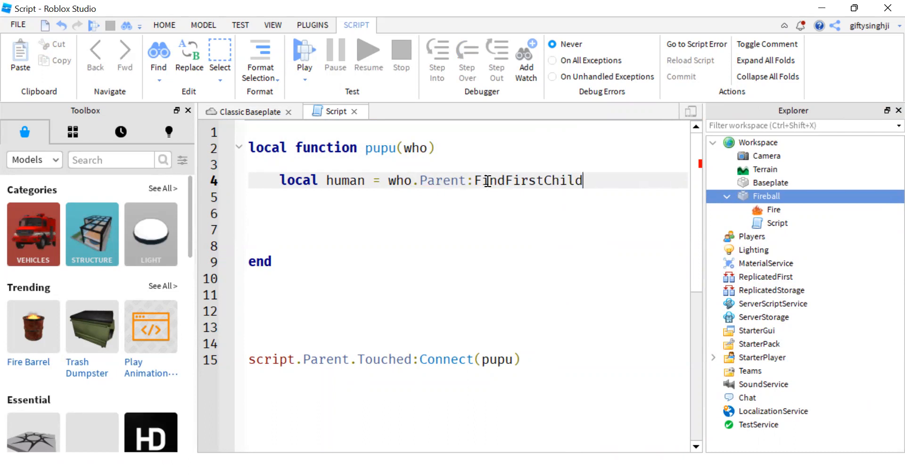
pyautogui.write('(')
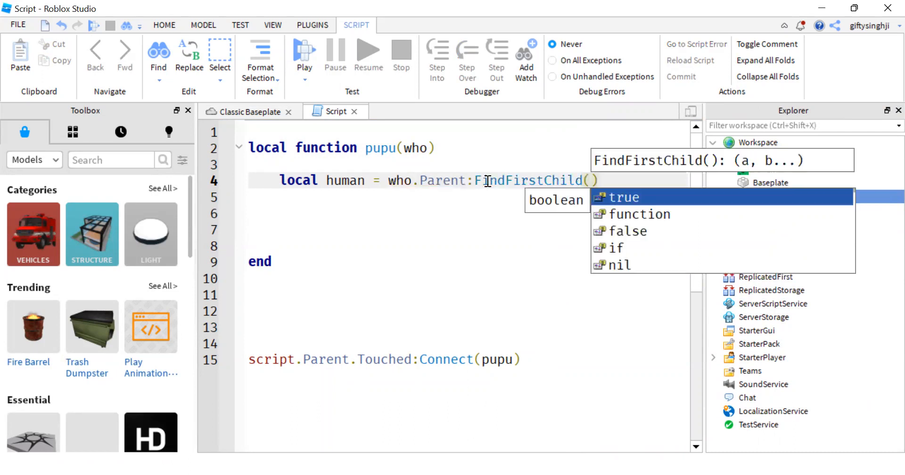
pyautogui.write('"')
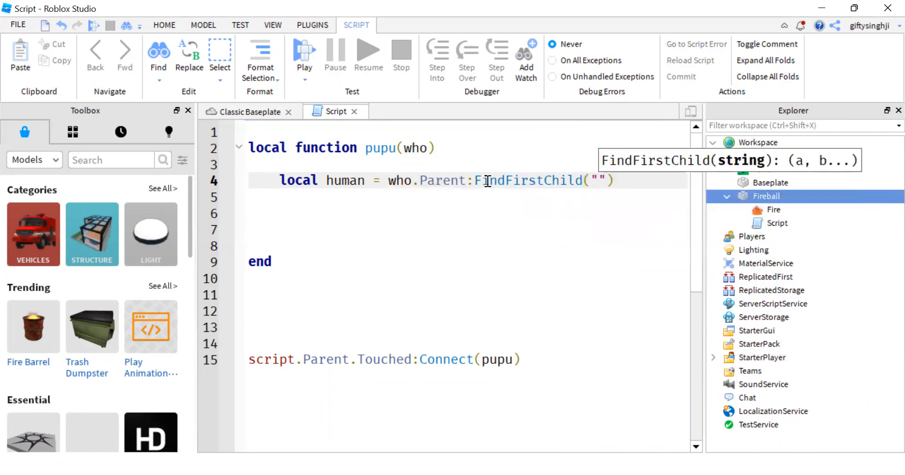
pyautogui.write('Humanoid')
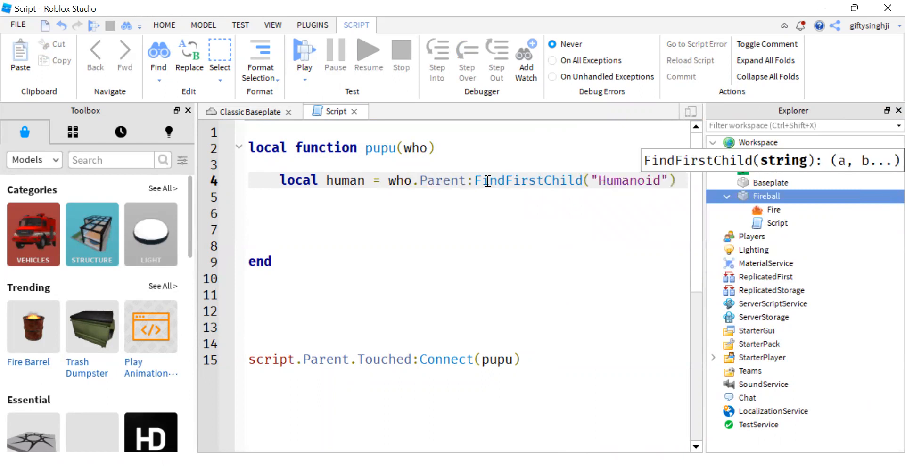
# Step: Add an if human then block inside pupu on line 7, with empty lines before its end
pyautogui.press('Return')
pyautogui.press('Return')
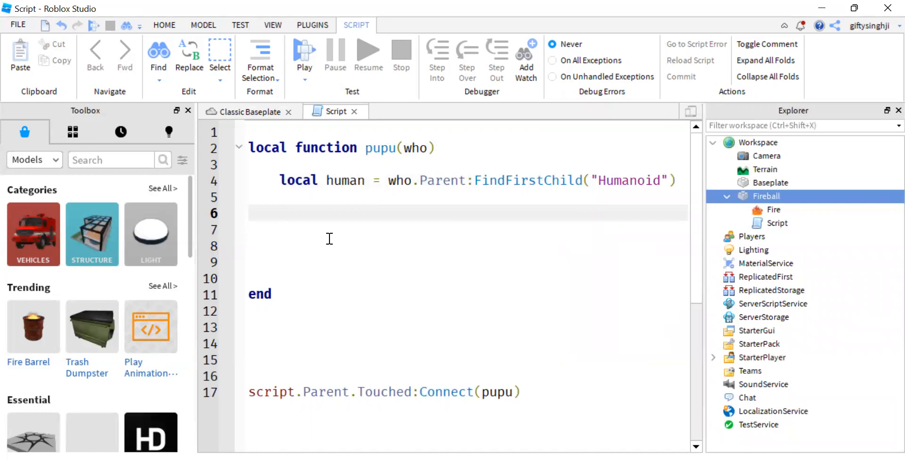
pyautogui.press('Return')
pyautogui.write('if h')
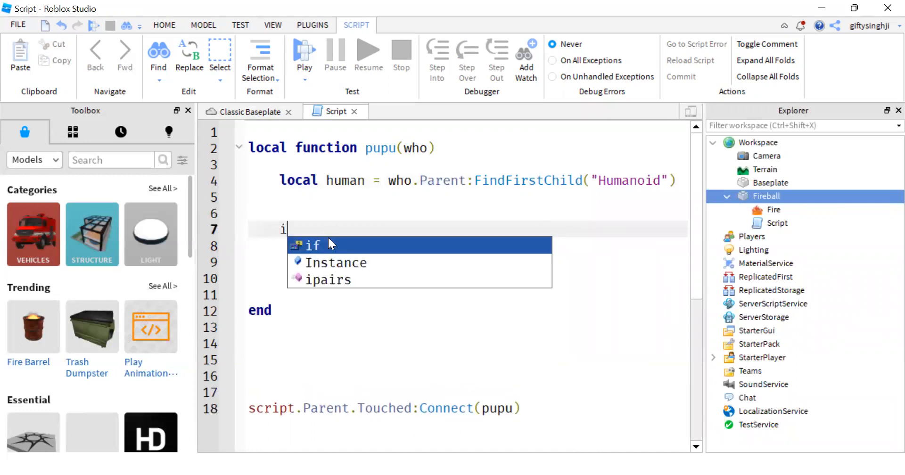
pyautogui.press('Tab')
pyautogui.write('tgh')
pyautogui.press('BackSpace')
pyautogui.press('BackSpace')
pyautogui.write('h')
pyautogui.press('Return')
pyautogui.press('Return')
pyautogui.press('Return')
# Step: Make the if block call human:TakeDamage(100) on line 9
pyautogui.press('Up')
pyautogui.write('h')
pyautogui.press('Tab')
pyautogui.write(':')
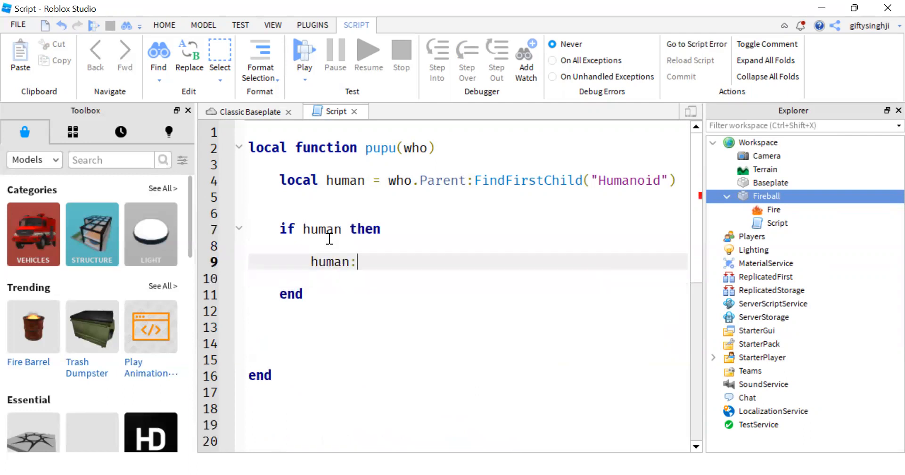
pyautogui.write('TakeDamage(')
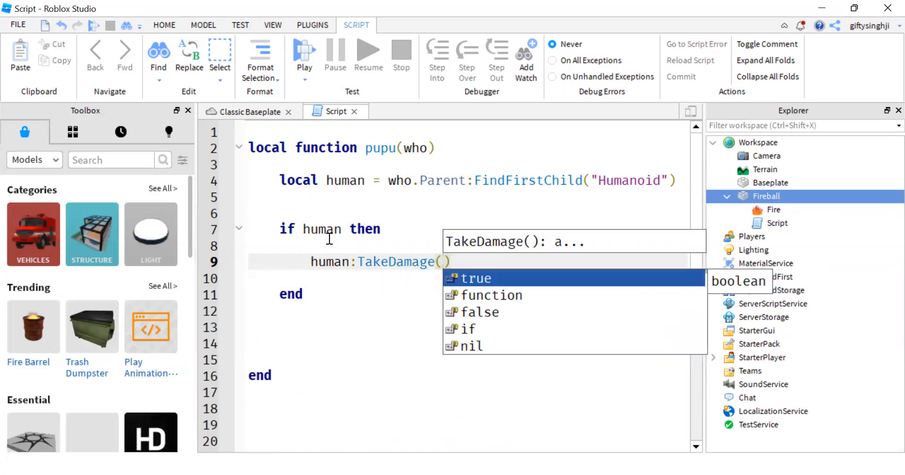
pyautogui.write('1000')
pyautogui.press('BackSpace')
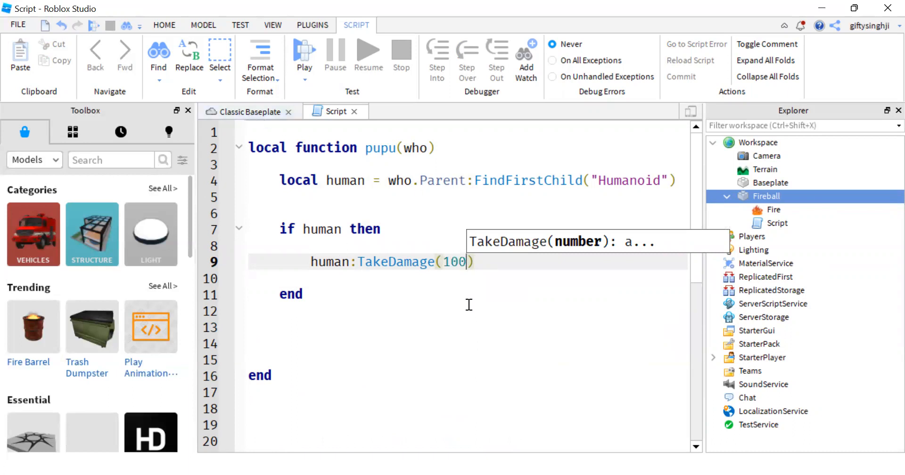
# Step: Review the Touched connection, the human lookup and the TakeDamage condition in the script
pyautogui.scroll(-4, 358, 334)
pyautogui.moveTo(309, 275); pyautogui.dragTo(525, 289)
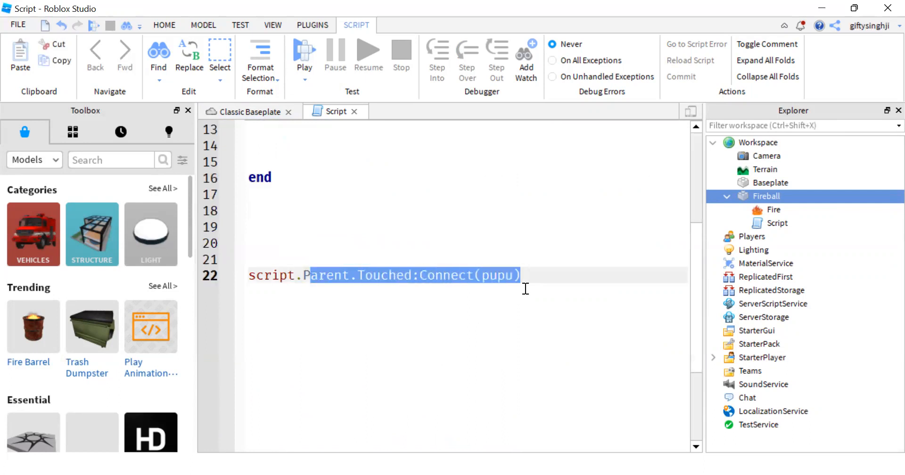
pyautogui.scroll(3, 514, 285)
pyautogui.scroll(1, 514, 285)
pyautogui.moveTo(362, 147)
pyautogui.mouseDown()
pyautogui.moveTo(530, 179)
pyautogui.moveTo(678, 179)
pyautogui.mouseUp()
pyautogui.click(414, 188)
pyautogui.click(542, 225)
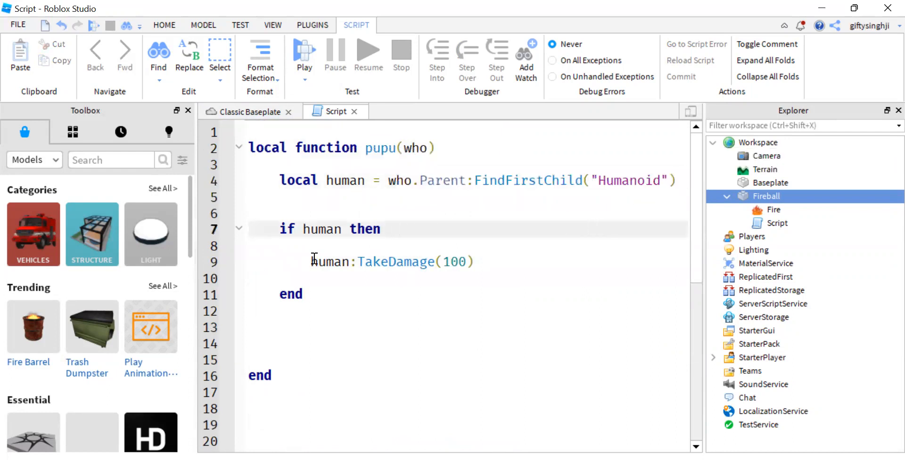
pyautogui.moveTo(279, 228); pyautogui.dragTo(454, 263)
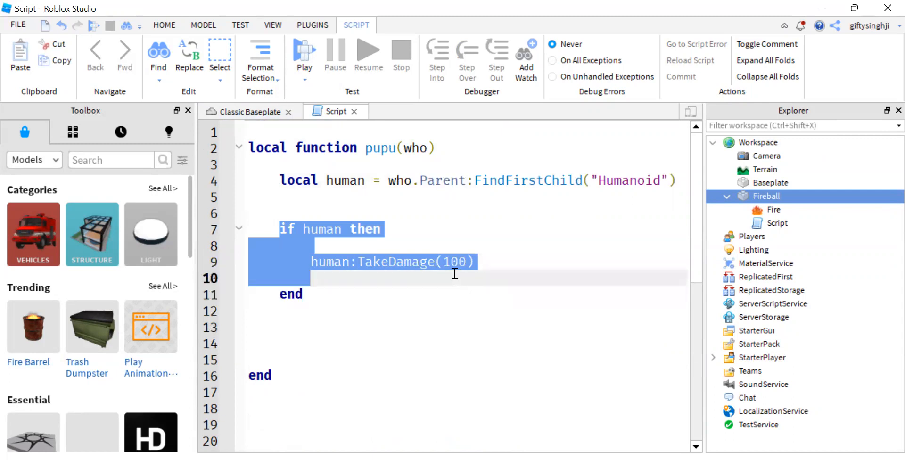
pyautogui.click(454, 283)
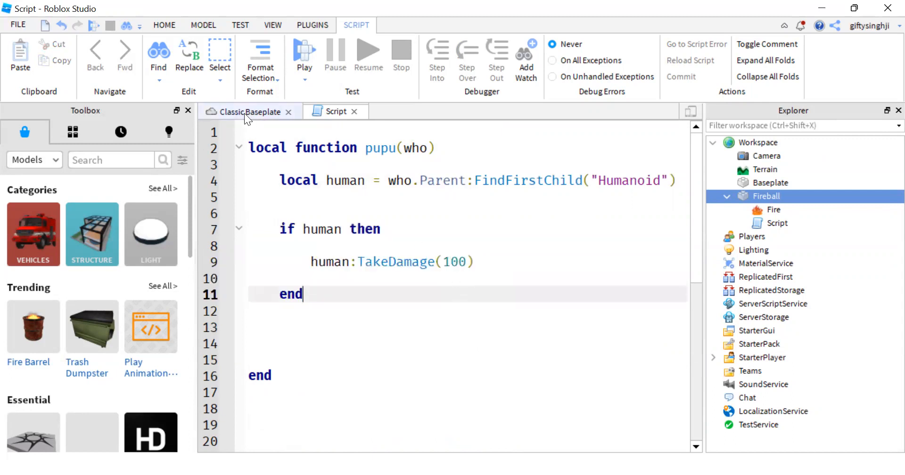
pyautogui.moveTo(360, 262); pyautogui.dragTo(396, 251)
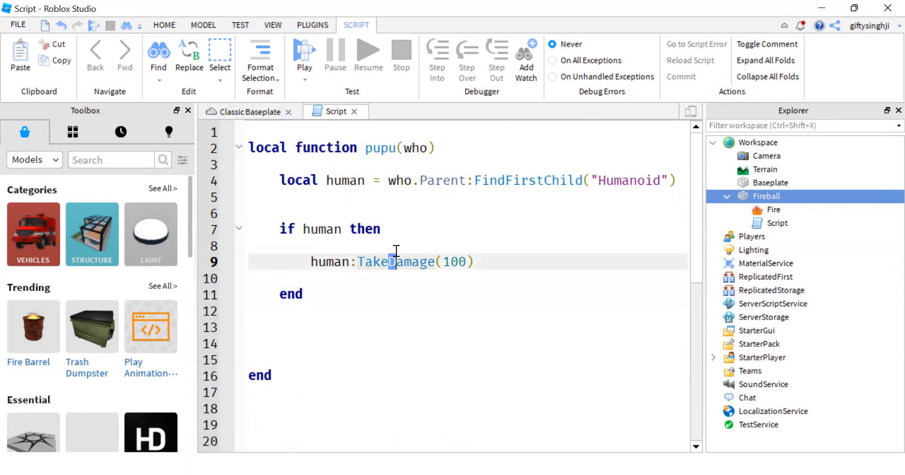
# Step: Return to the Classic Baseplate scene, playtest touching the Fireball with Play Here, and stop the test
pyautogui.click(232, 110)
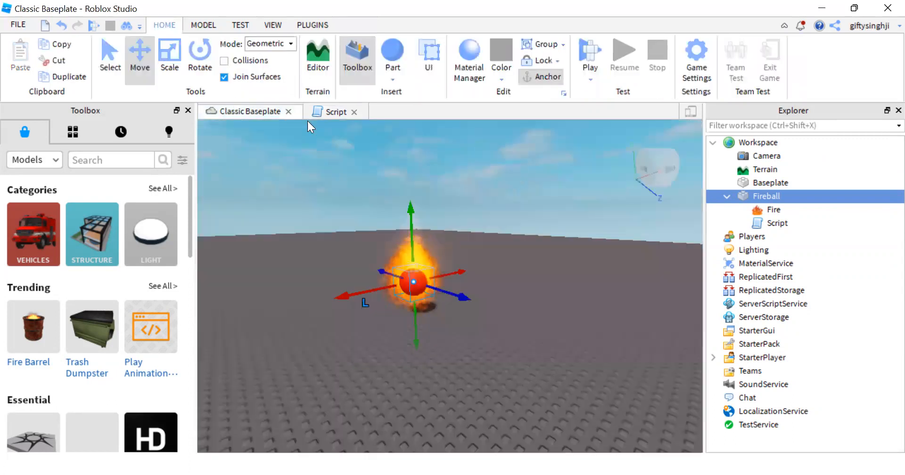
pyautogui.click(590, 80)
pyautogui.click(591, 105)
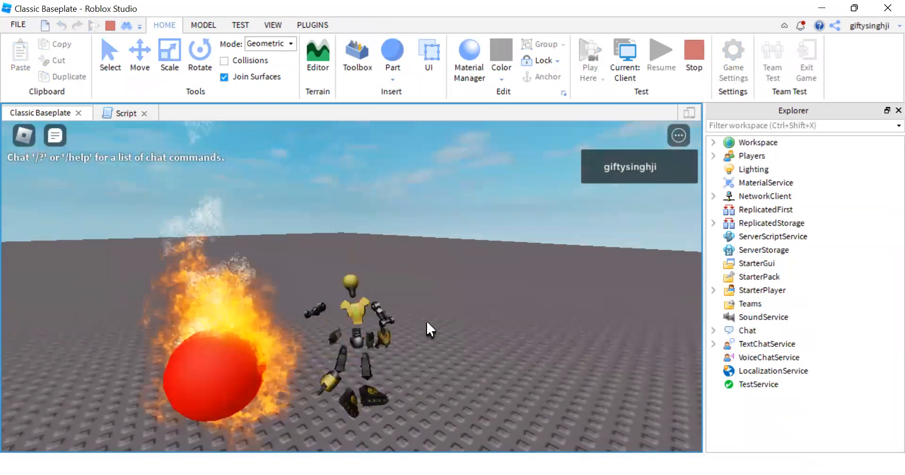
pyautogui.click(689, 72)
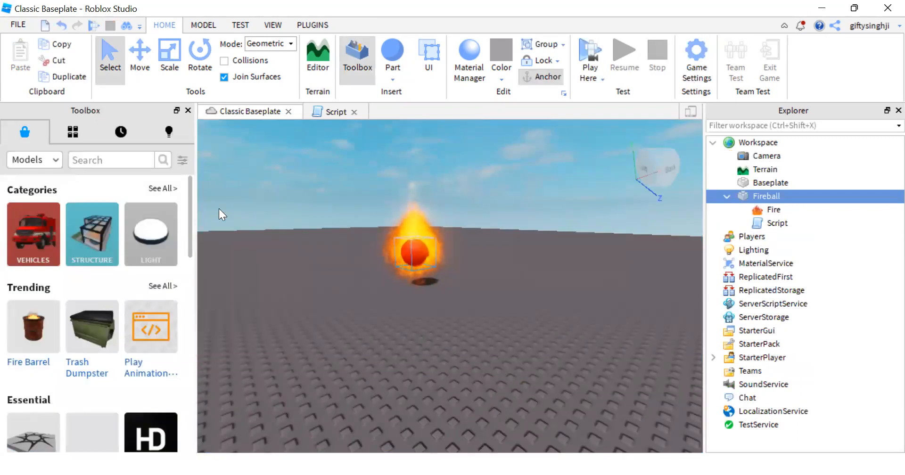
# Step: Search the Toolbox audio for hehe and preview the matching sounds
pyautogui.click(39, 165)
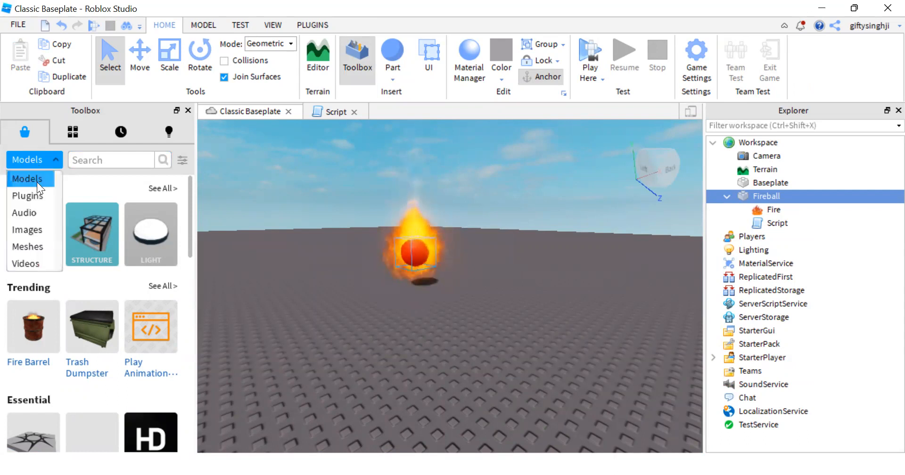
pyautogui.click(32, 212)
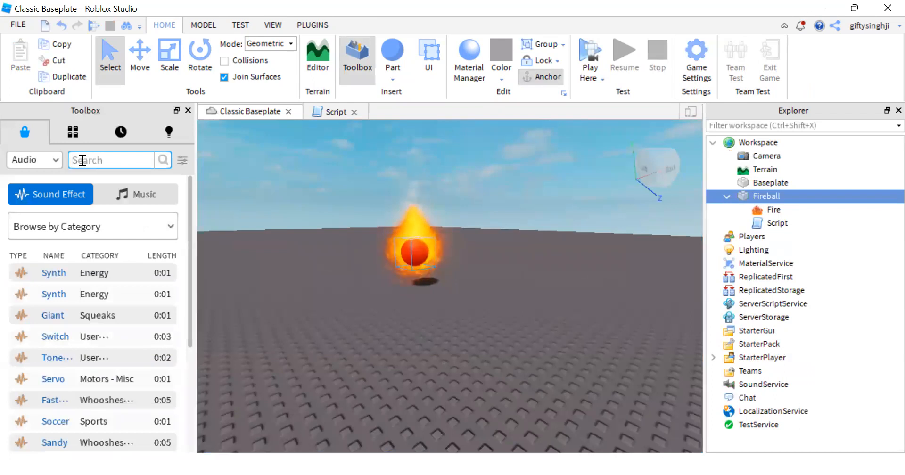
pyautogui.write('hehe')
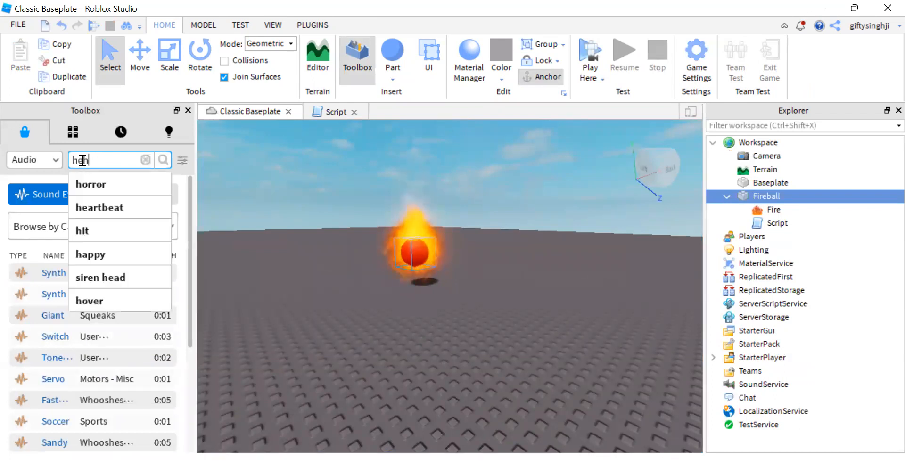
pyautogui.press('Return')
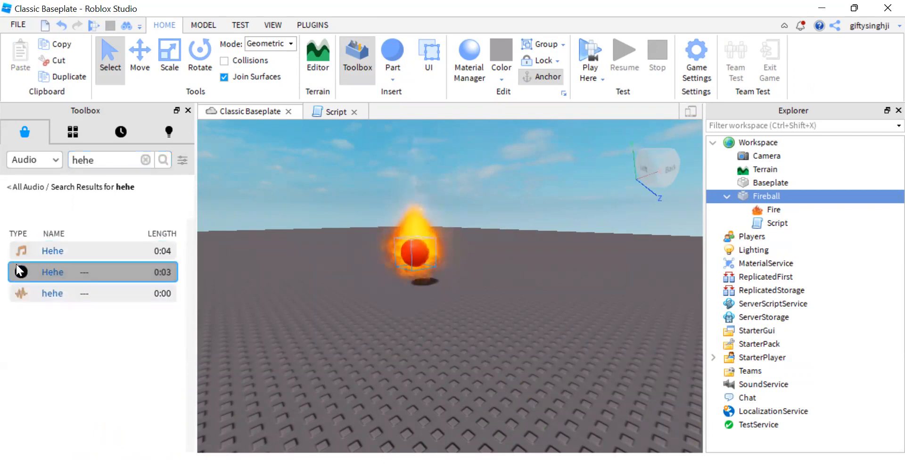
pyautogui.click(20, 272)
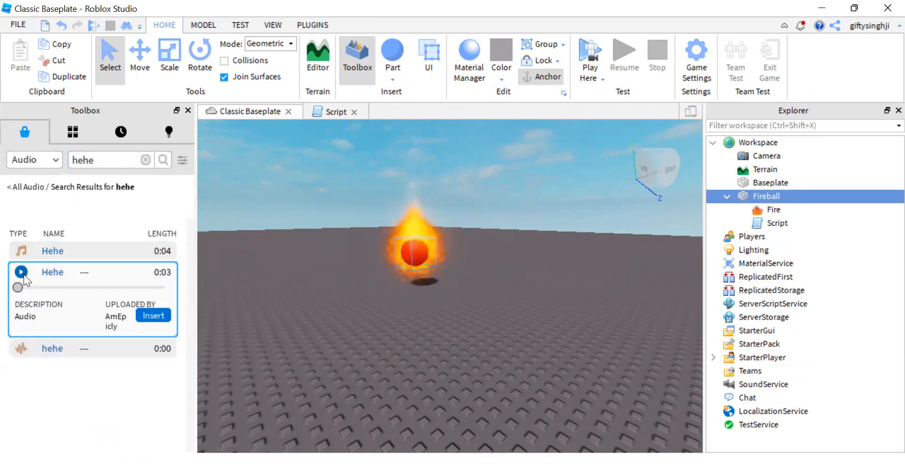
pyautogui.click(21, 251)
pyautogui.click(20, 249)
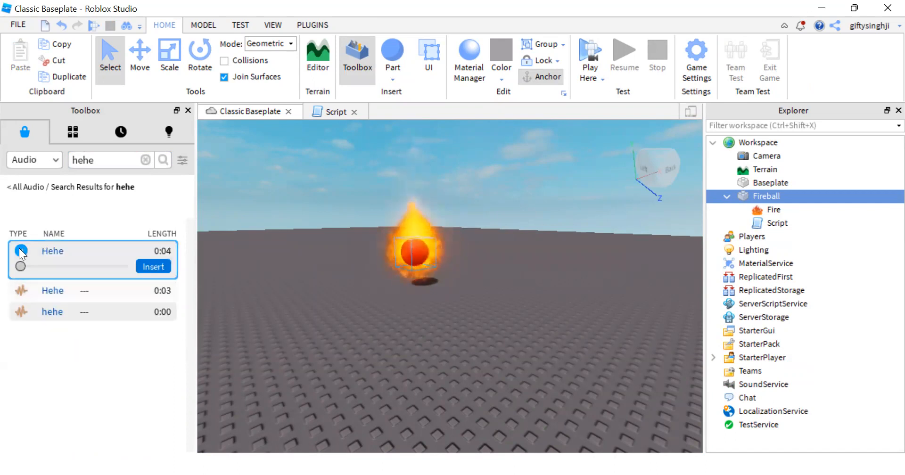
pyautogui.click(21, 311)
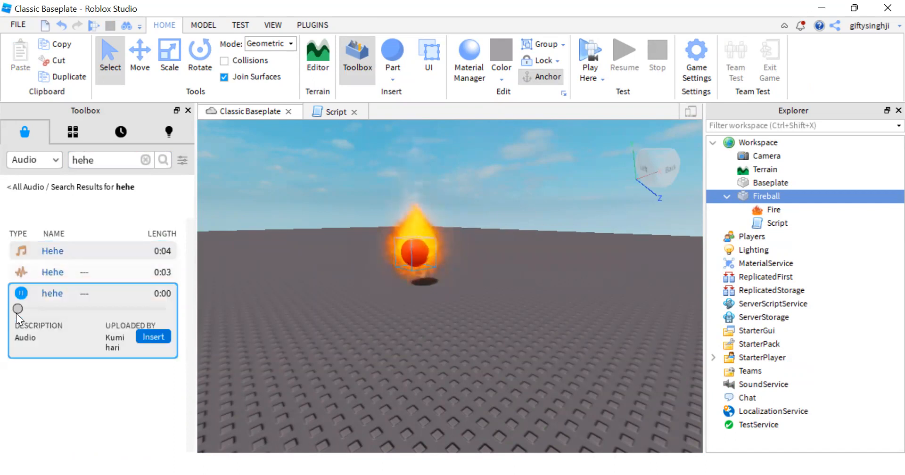
# Step: Search the audio for rickroll, preview Joey Rickroll and insert it into the Fireball
pyautogui.moveTo(111, 159); pyautogui.dragTo(41, 157)
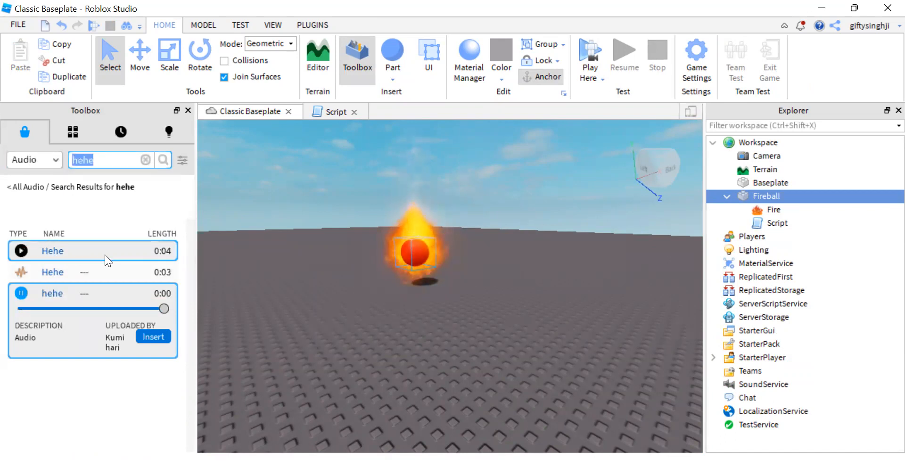
pyautogui.write('rick')
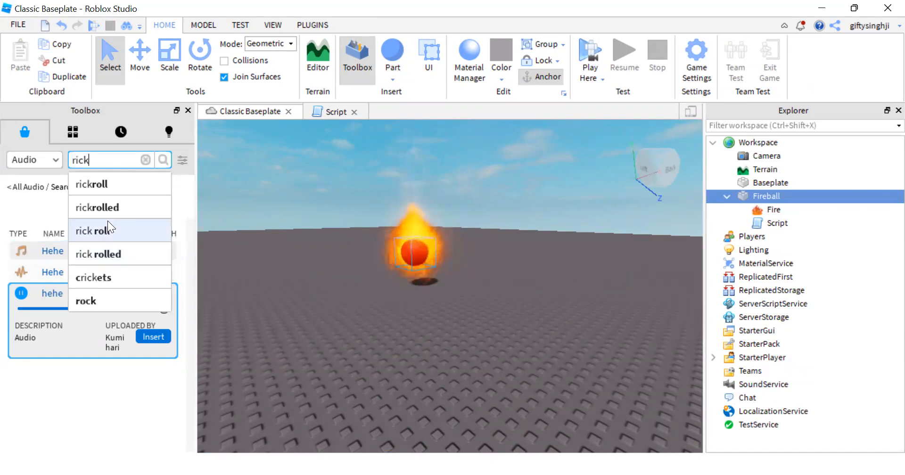
pyautogui.click(117, 178)
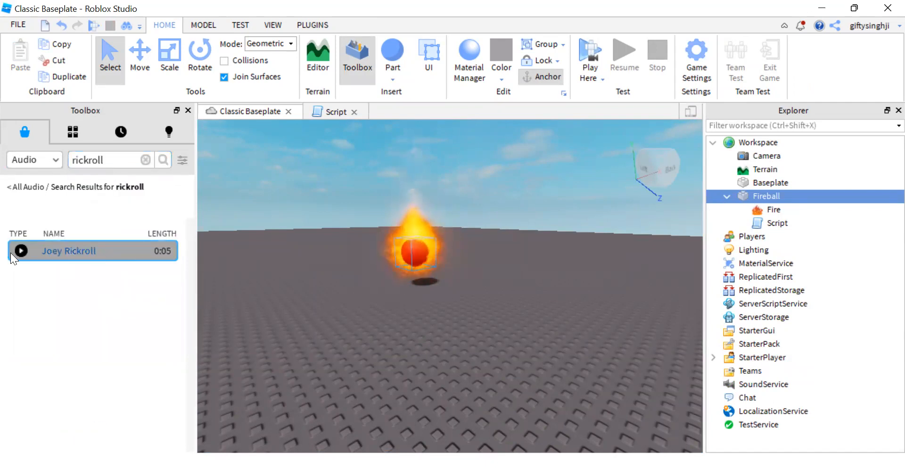
pyautogui.click(16, 250)
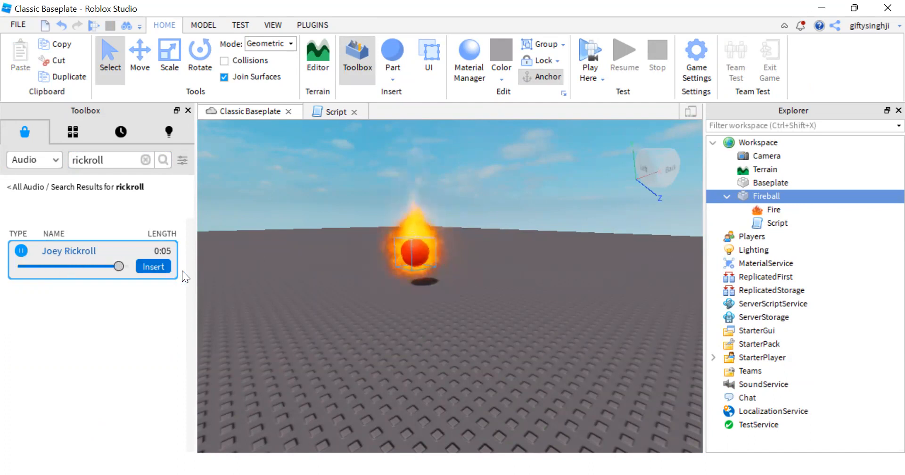
pyautogui.click(152, 266)
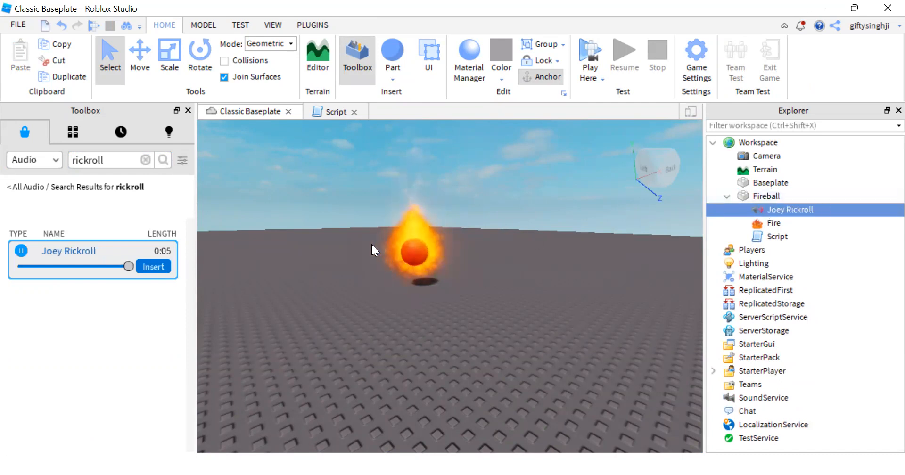
# Step: Rename the Joey Rickroll audio under Fireball as sound
pyautogui.moveTo(786, 205); pyautogui.dragTo(770, 148)
pyautogui.moveTo(767, 163); pyautogui.dragTo(769, 208)
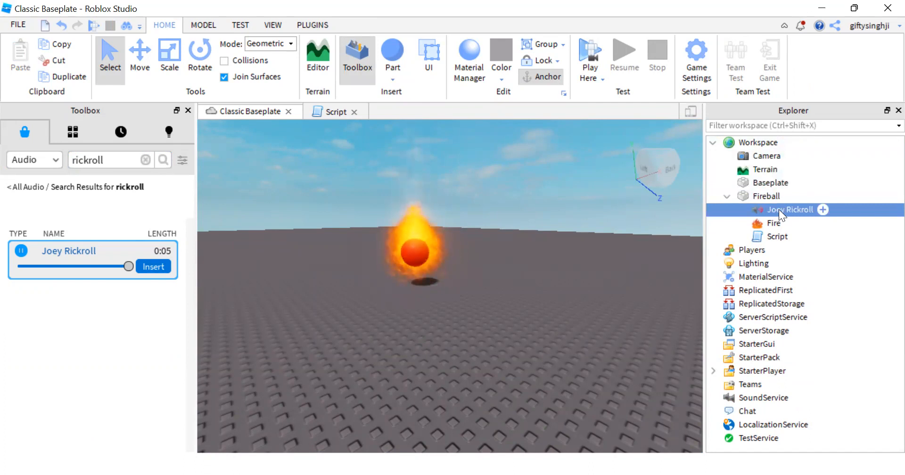
pyautogui.rightClick(779, 209)
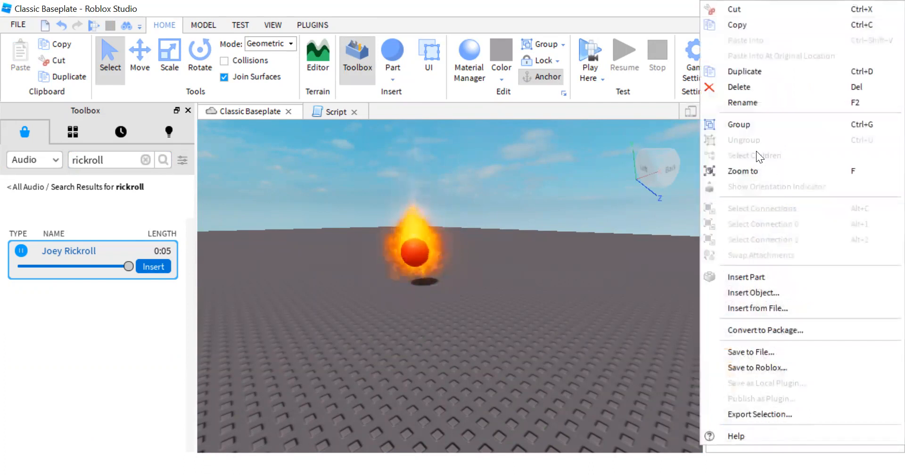
pyautogui.click(746, 105)
pyautogui.write('sound')
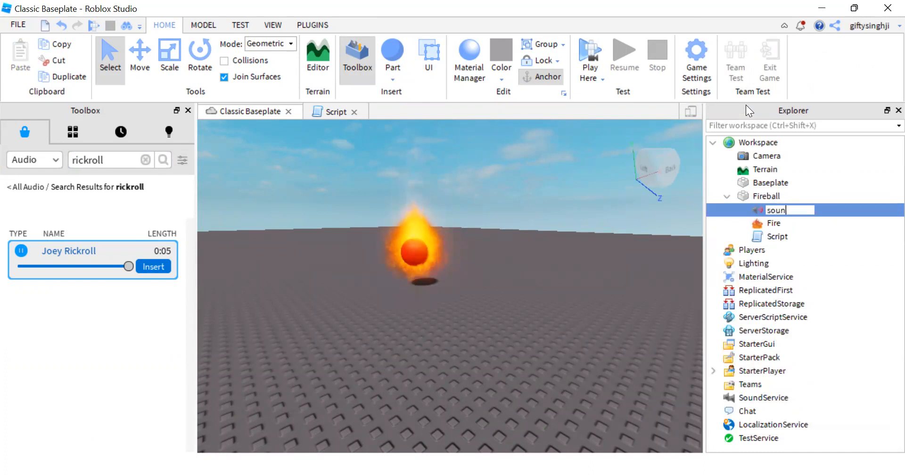
pyautogui.press('Return')
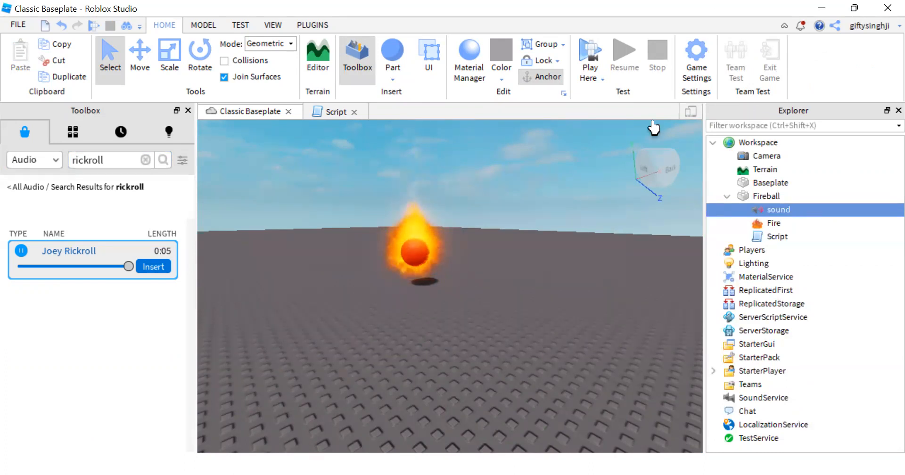
# Step: Return to the Fireball's script and add wait(1) on the line below human:TakeDamage(100)
pyautogui.click(753, 193)
pyautogui.click(315, 111)
pyautogui.click(478, 262)
pyautogui.press('Return')
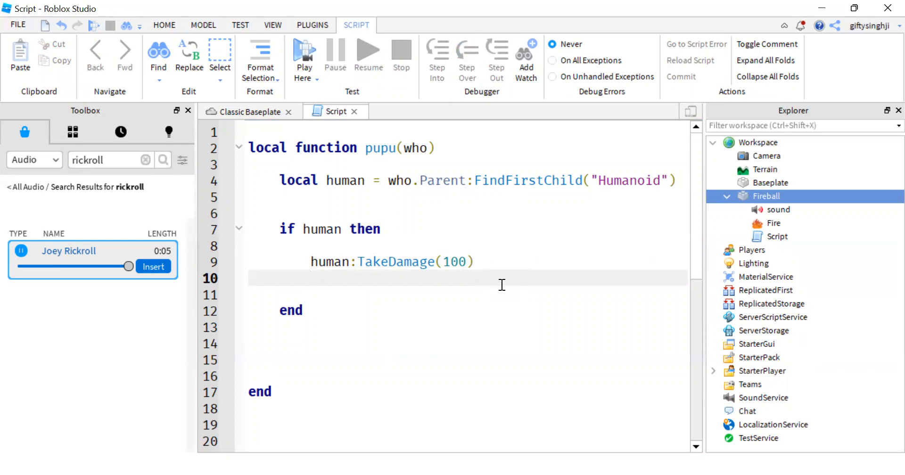
pyautogui.press('Return')
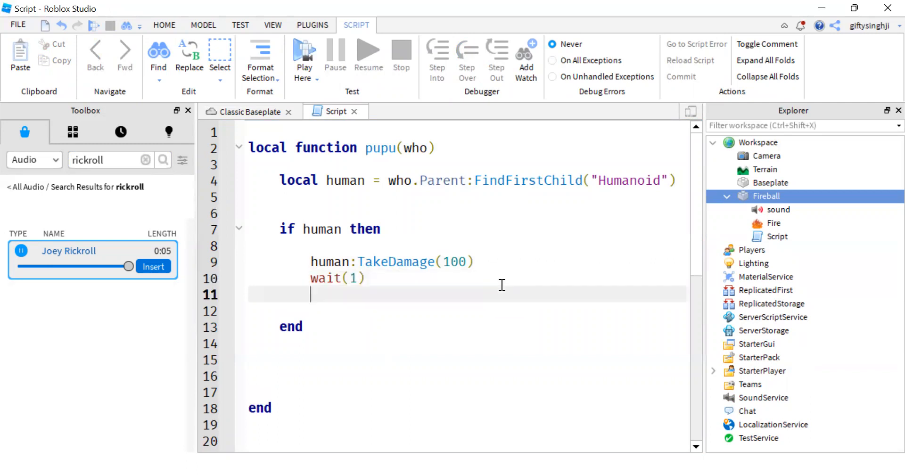
# Step: Add script.Parent.sound:Play() on line 11 below the wait, and select the sound object under Fireball
pyautogui.write('script.Parent.')
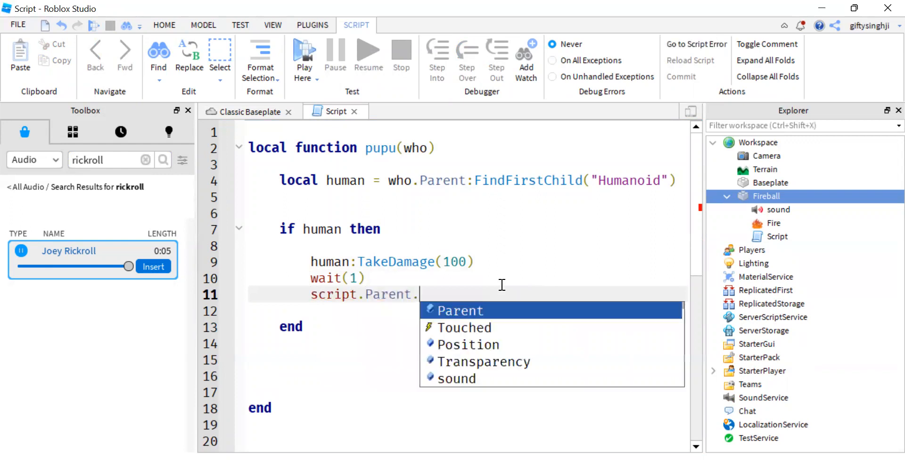
pyautogui.write('sound:Play()')
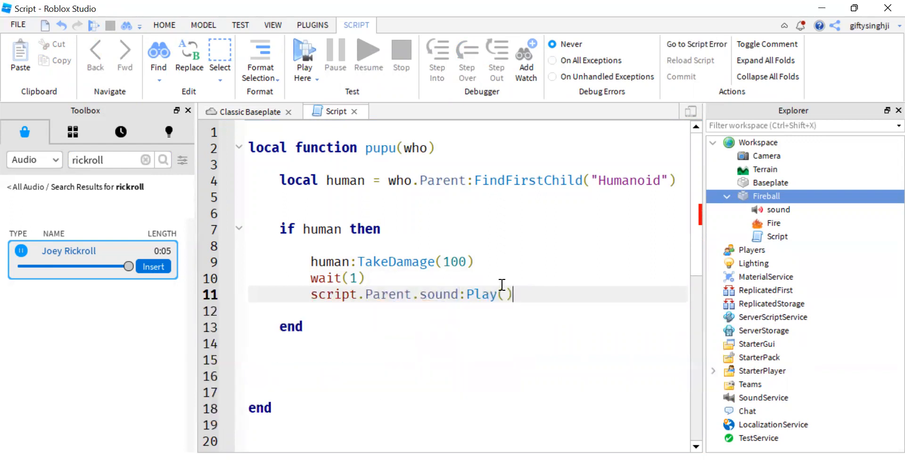
pyautogui.click(778, 237)
pyautogui.click(777, 195)
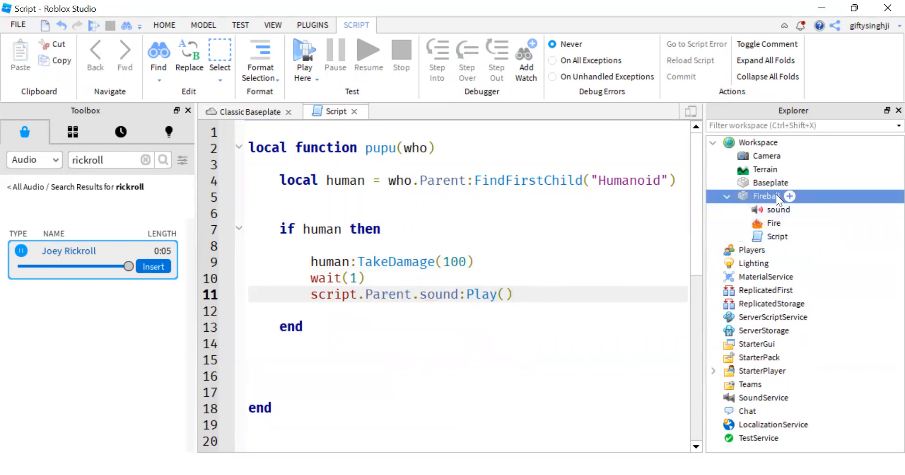
pyautogui.click(774, 208)
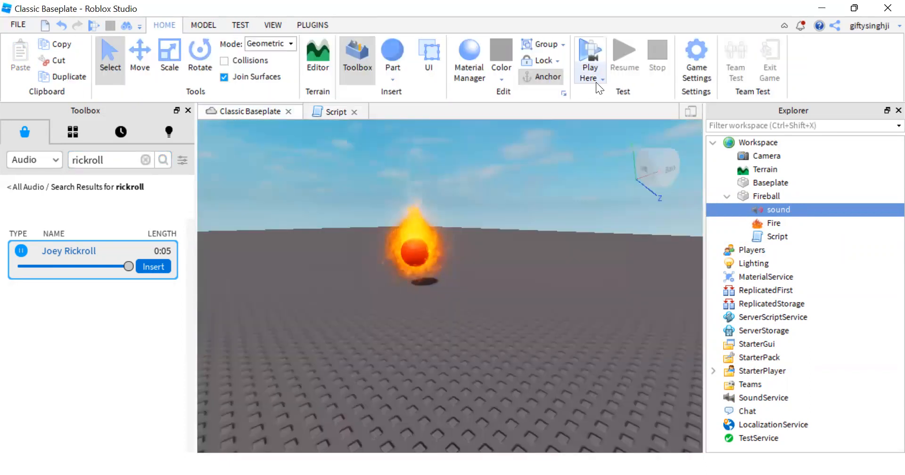
# Step: Playtest the place from the current camera position, walk the character into the Fireball to test its damage and sound, and end the test
pyautogui.click(591, 79)
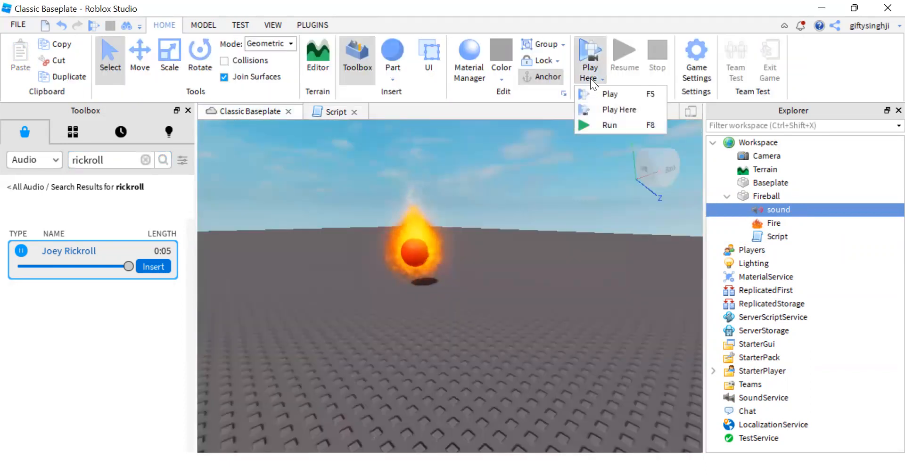
pyautogui.click(609, 109)
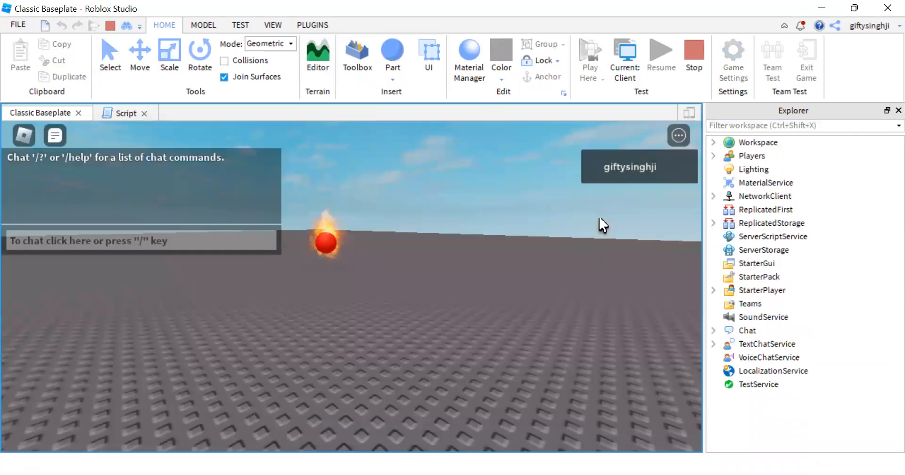
pyautogui.press('w')
pyautogui.press('d')
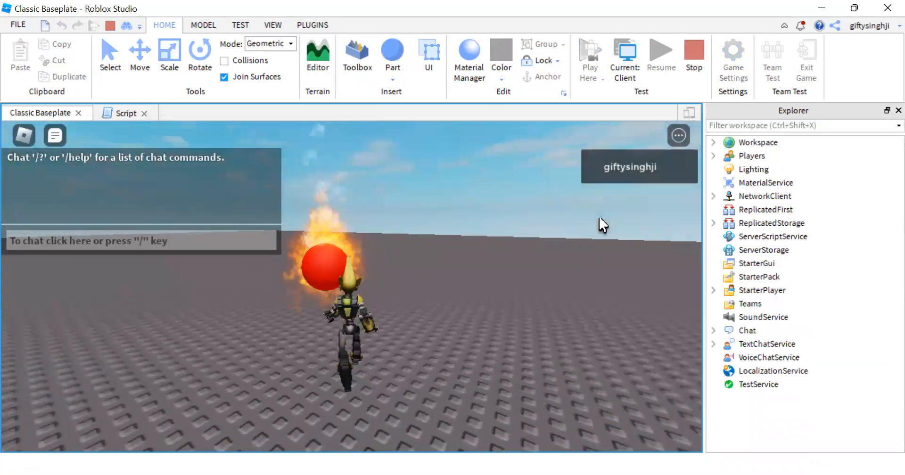
pyautogui.press('a')
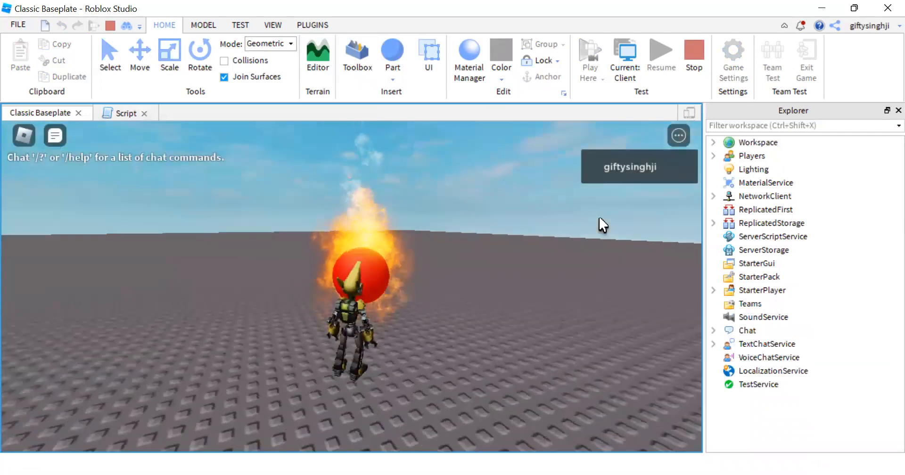
pyautogui.press('w')
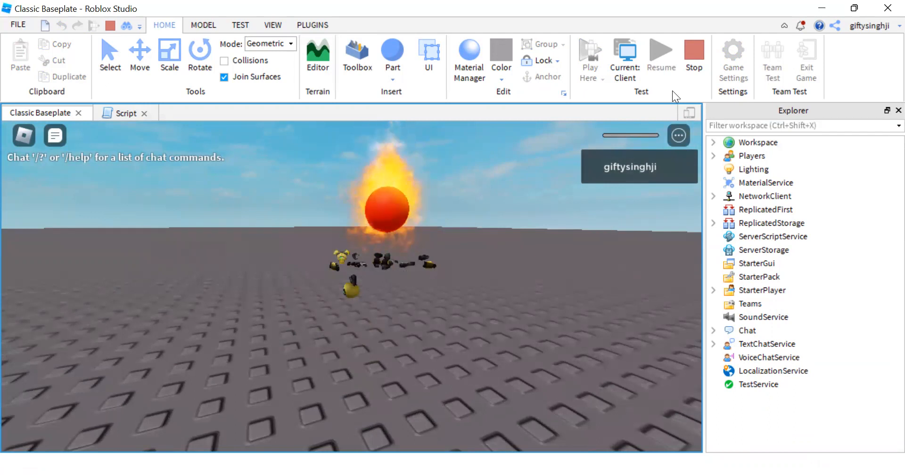
pyautogui.click(693, 67)
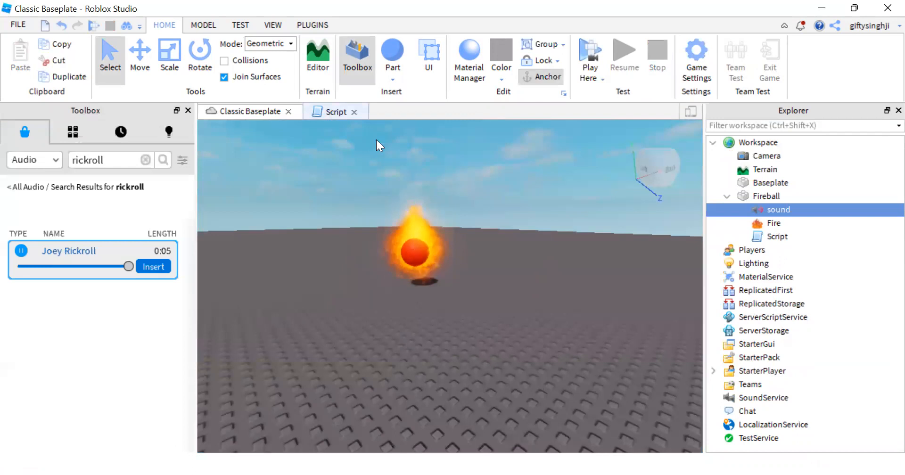
# Step: Close the Classic Baseplate place together with its Studio window
pyautogui.scroll(5, 414, 246)
pyautogui.scroll(-5, 414, 246)
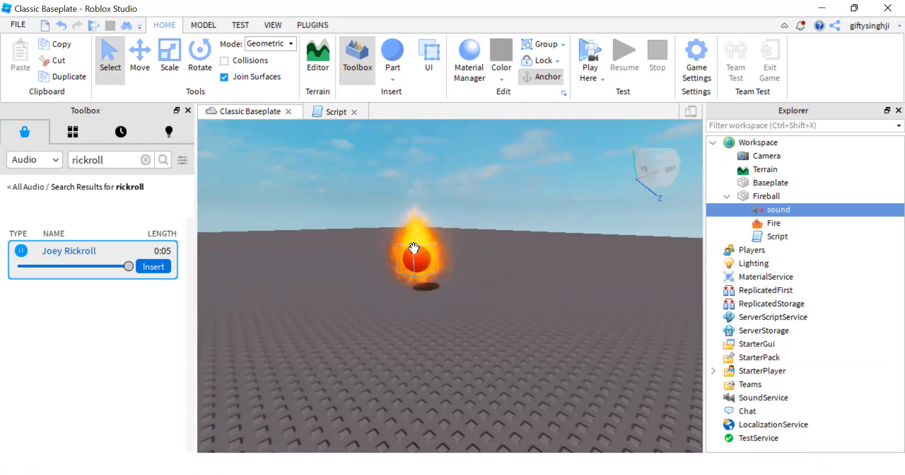
pyautogui.click(886, 9)
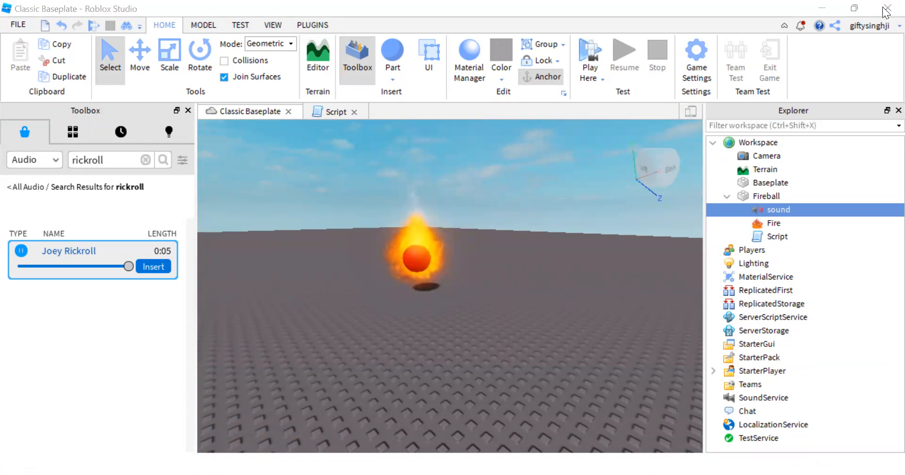